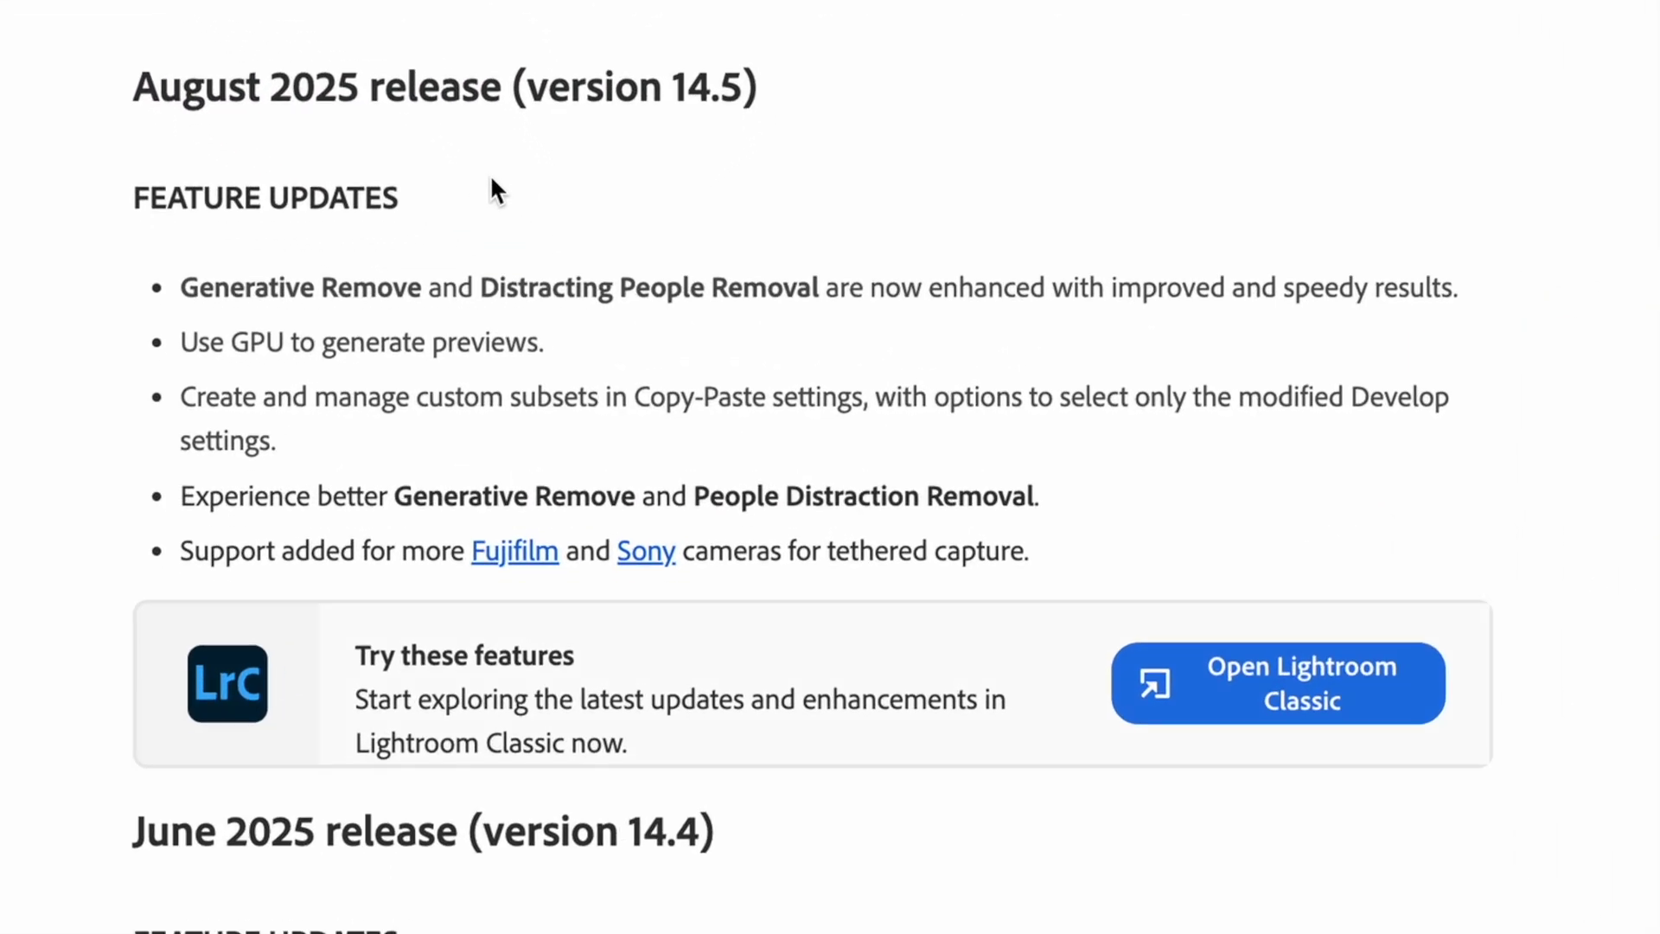
Step: Set Exposure to +0.55 and remove the background people with Distraction Removal > People, keeping the couple
scroll(490, 174, down, 1)
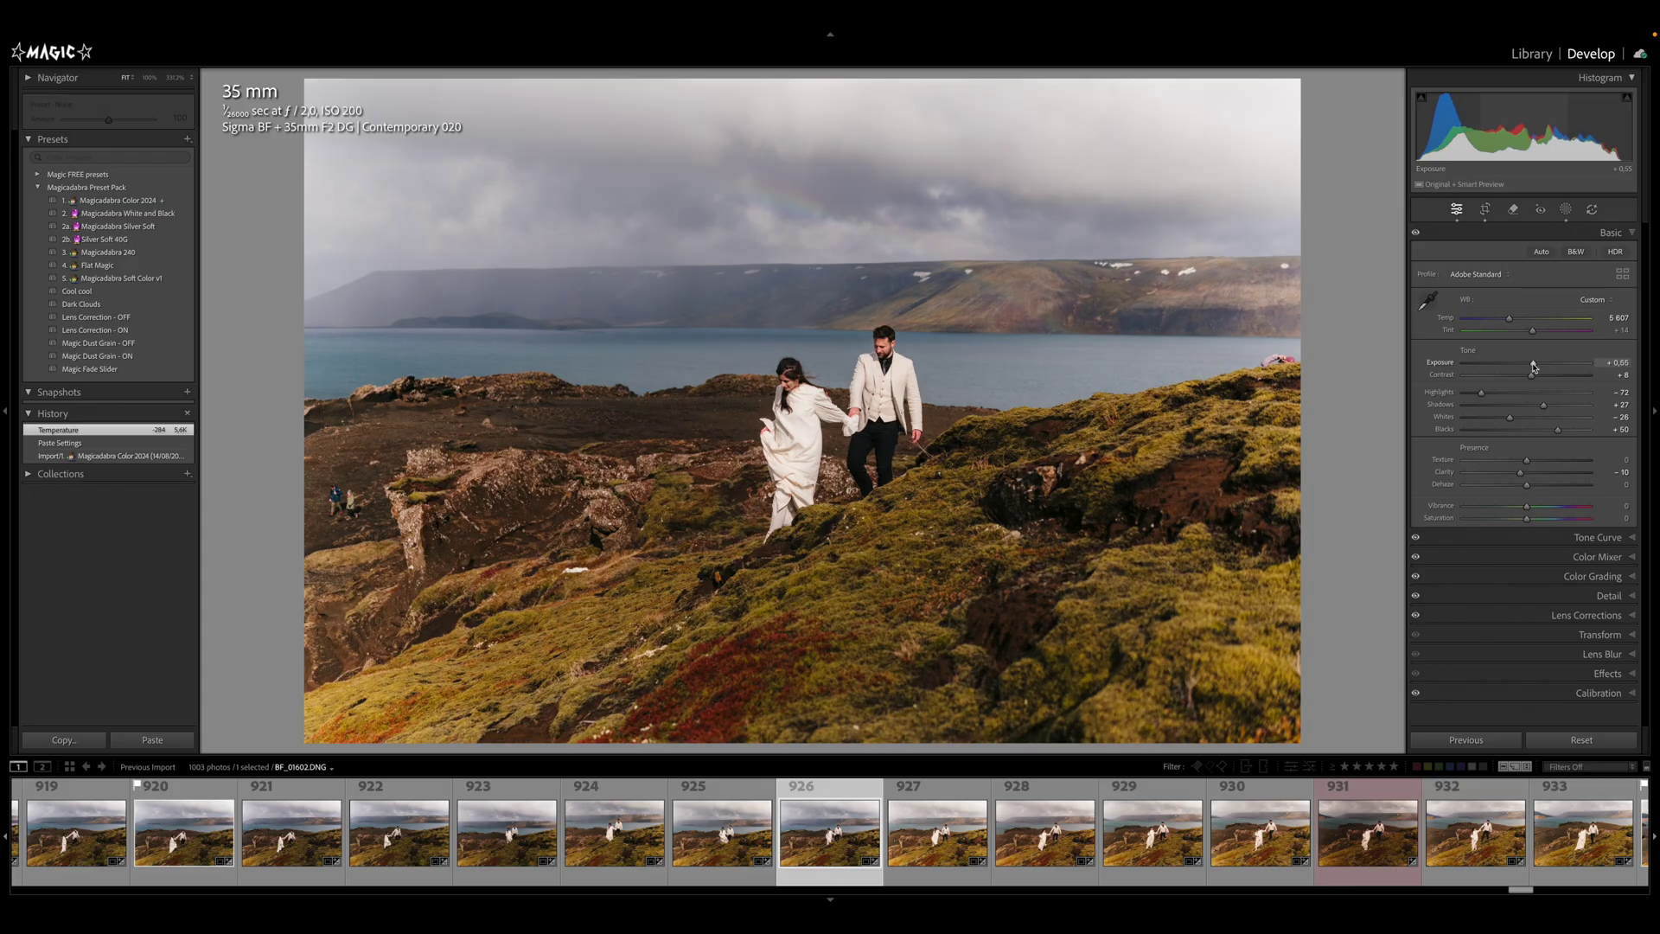
drag(1533, 366, 1533, 364)
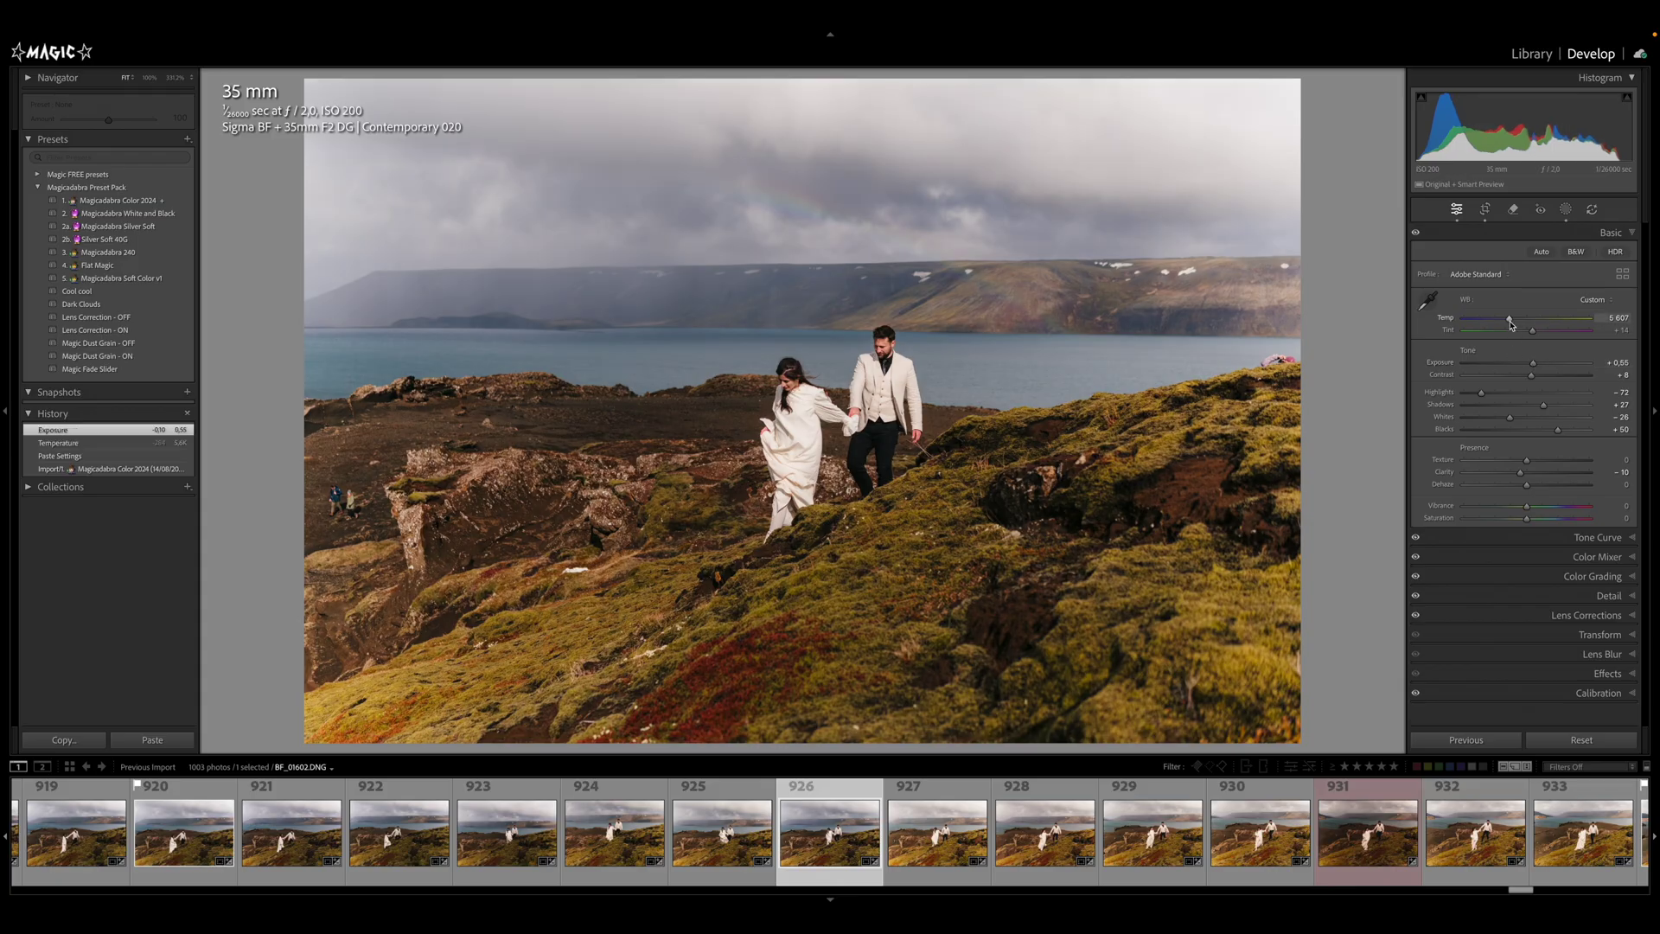
click(1514, 212)
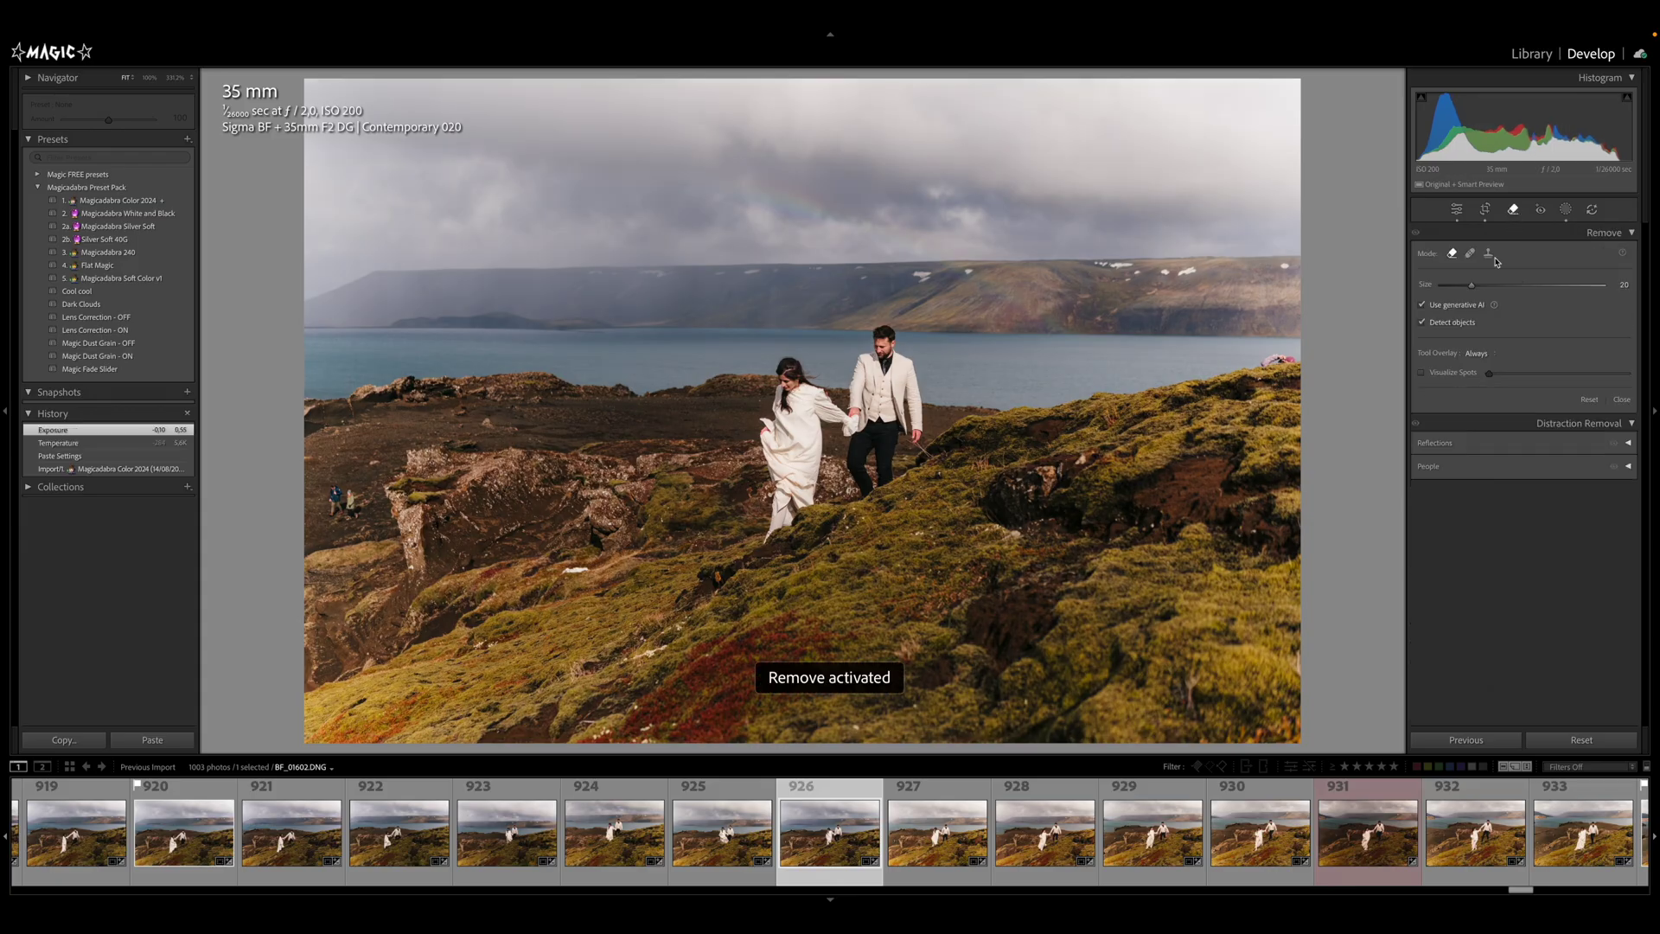
click(1628, 466)
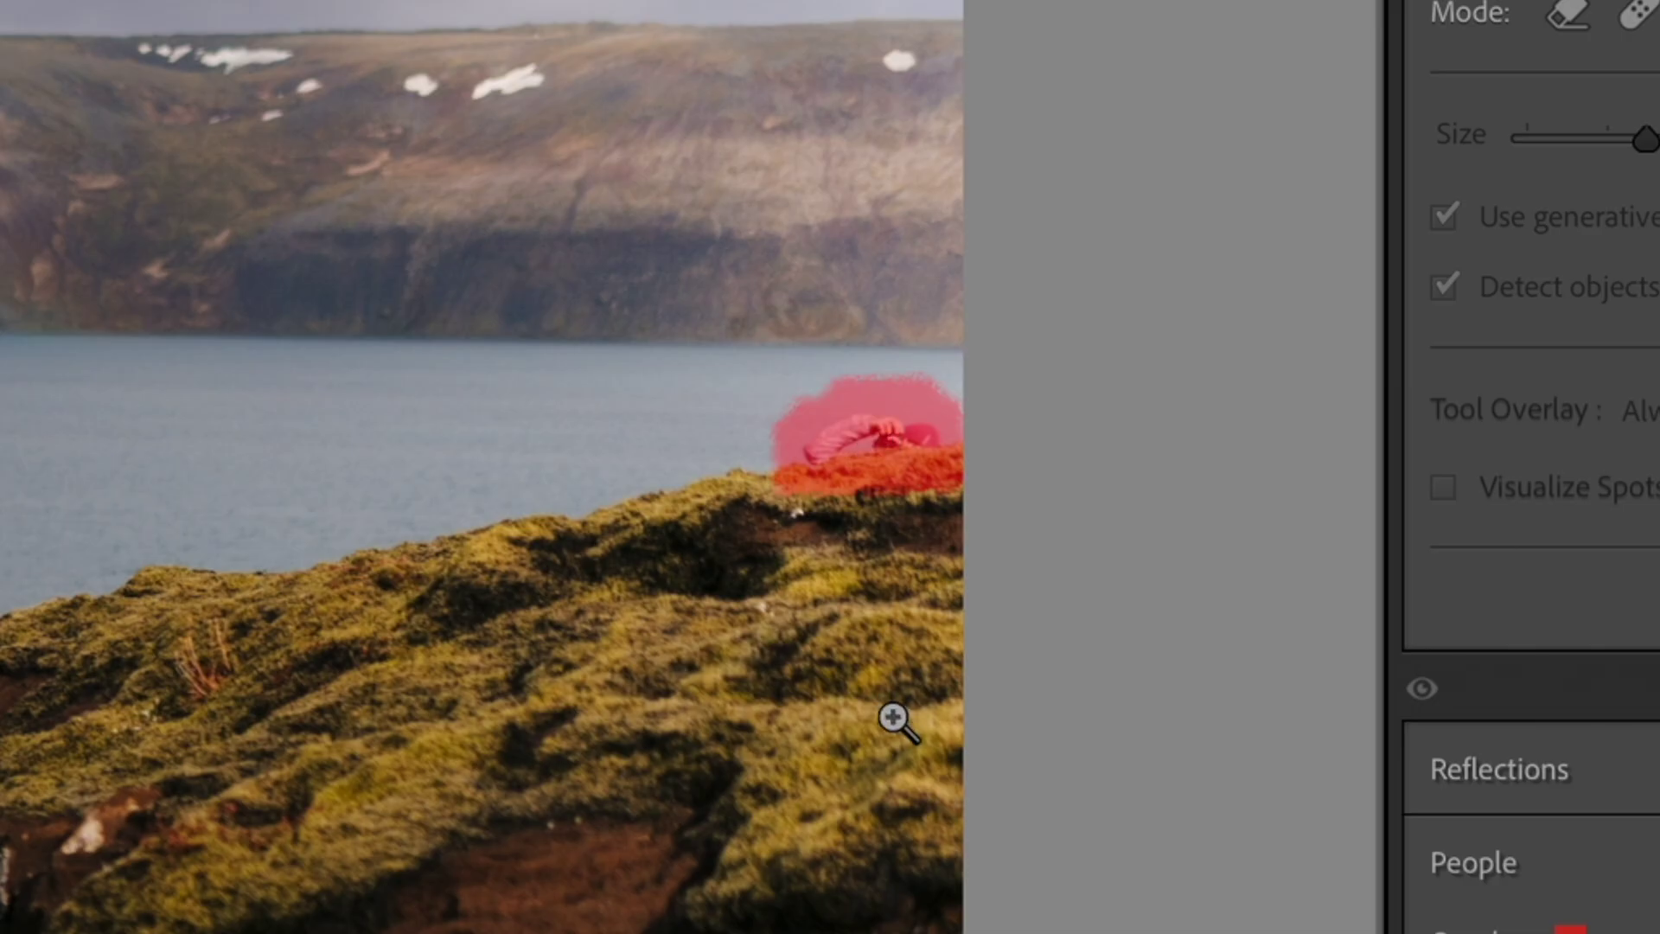
key(Escape)
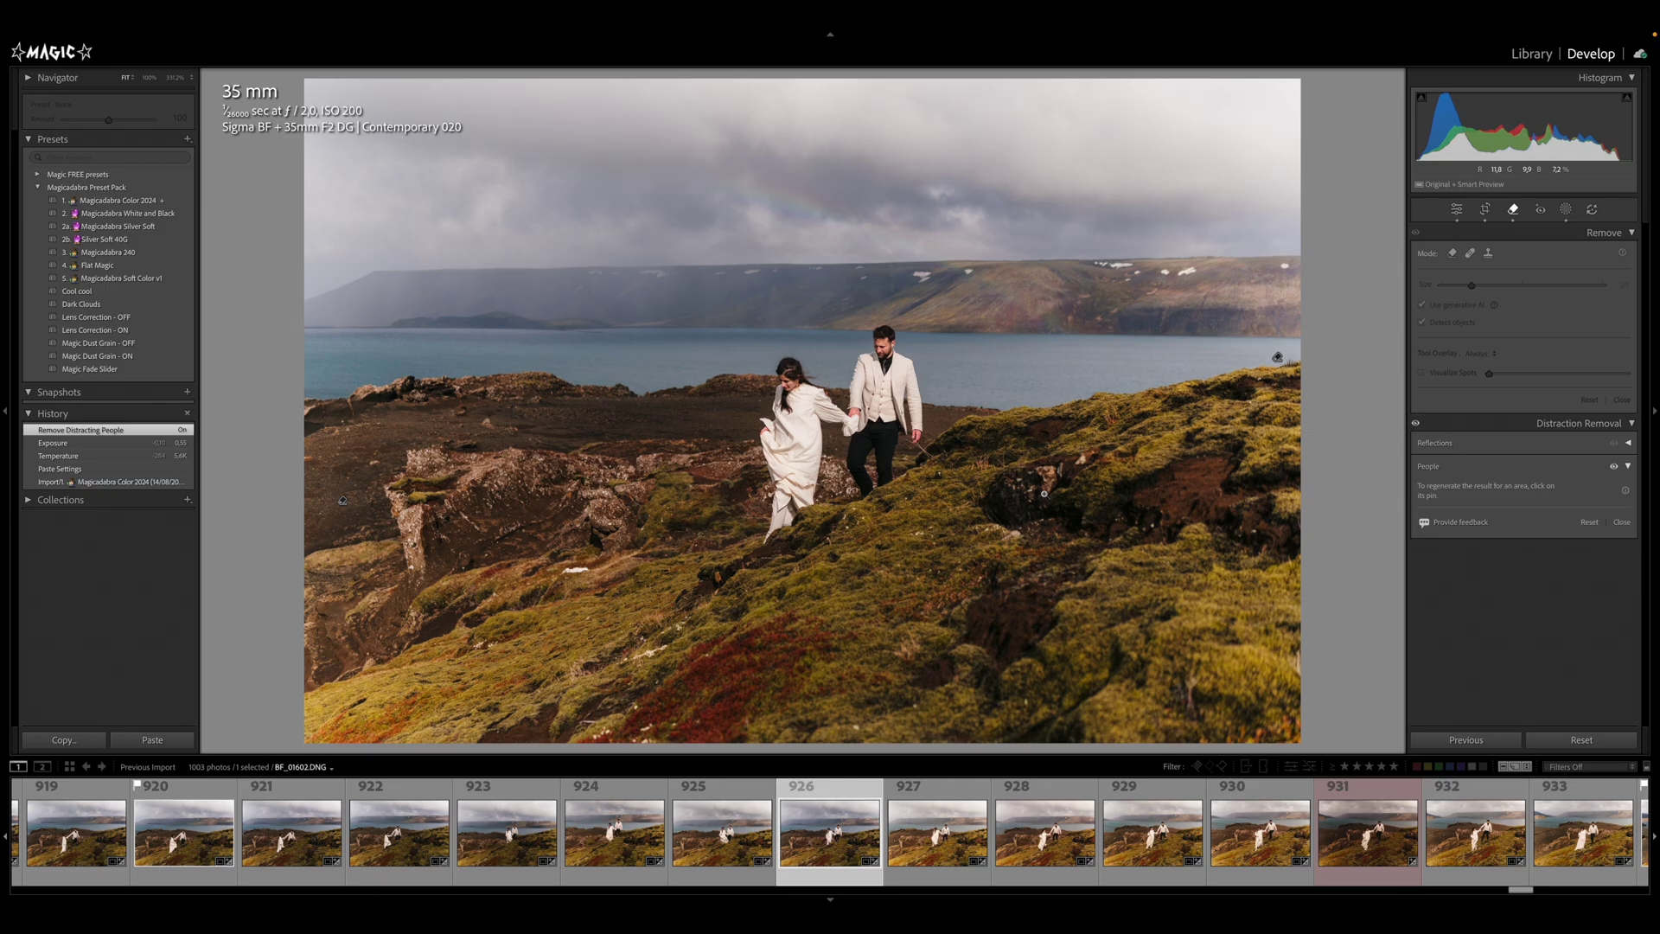
key(d)
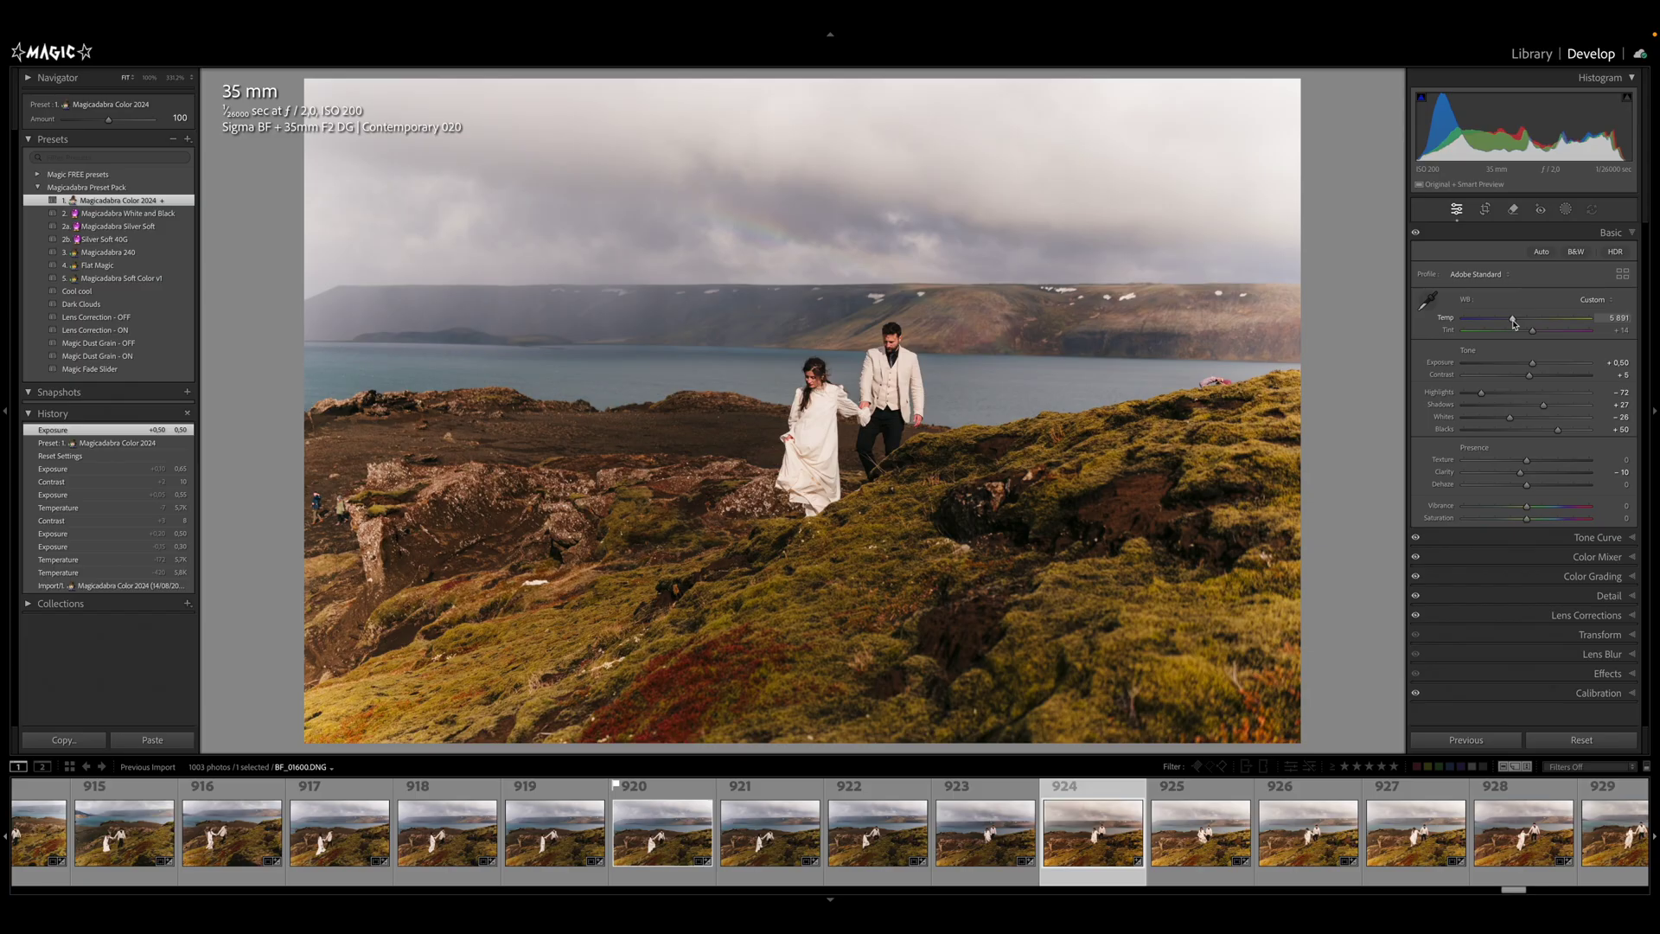
Step: Cool the Temp slider, rotate the crop to a -0.87 angle, and tighten the top-left corner and top edge
drag(1514, 323, 1535, 362)
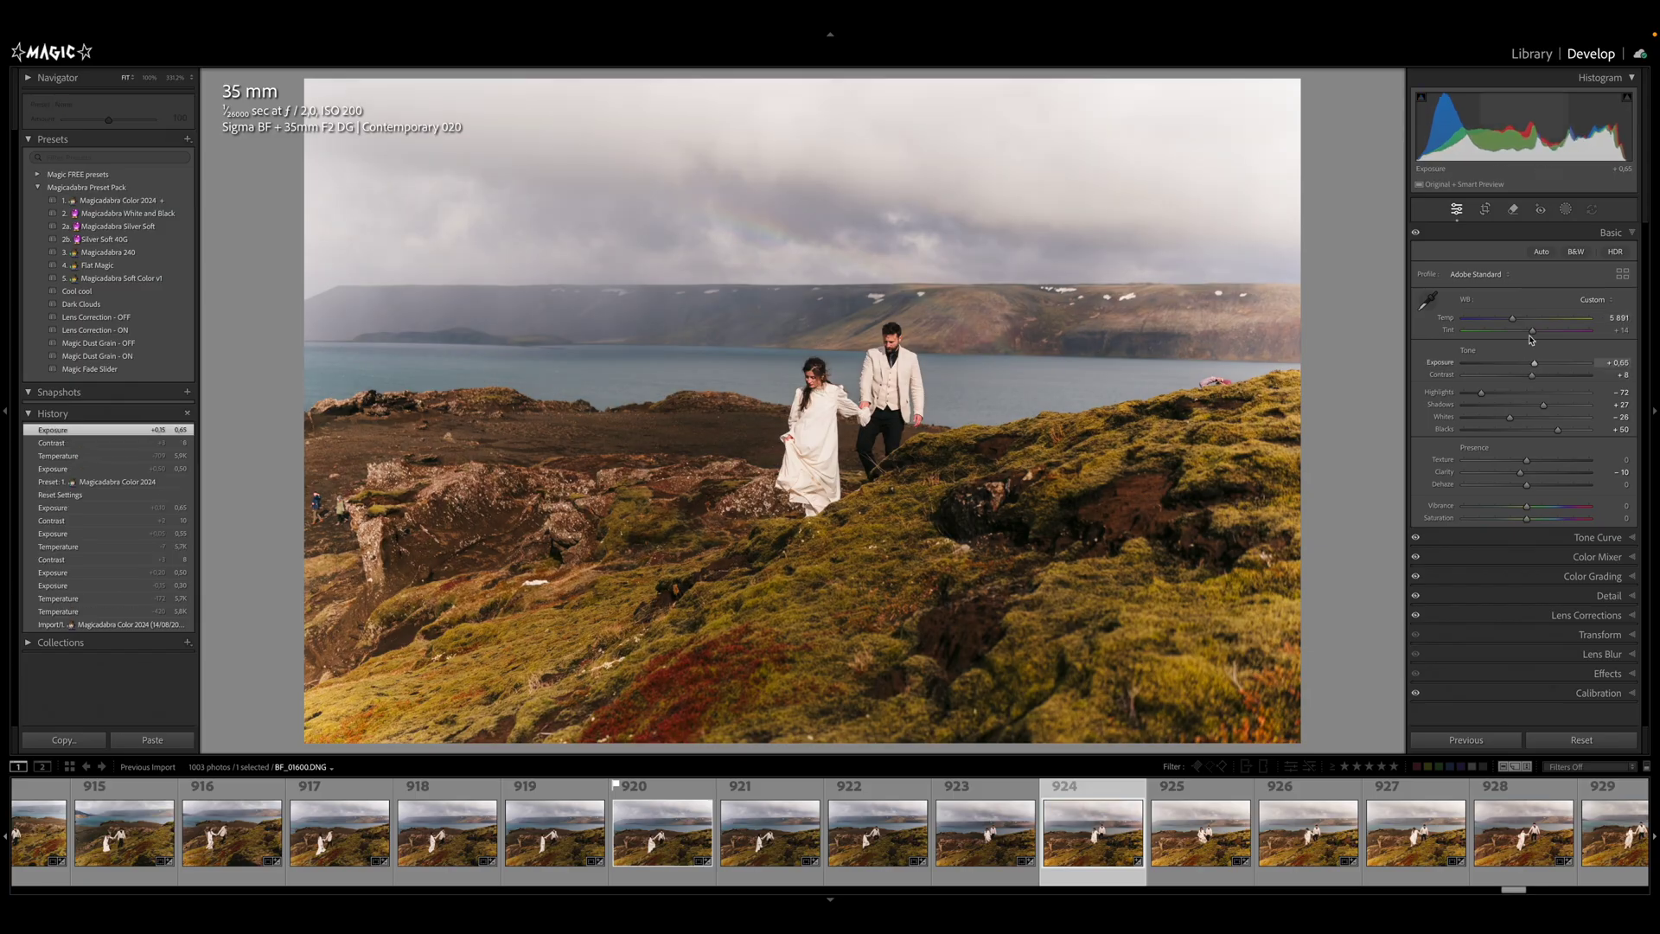
click(1484, 210)
drag(1297, 79, 1267, 89)
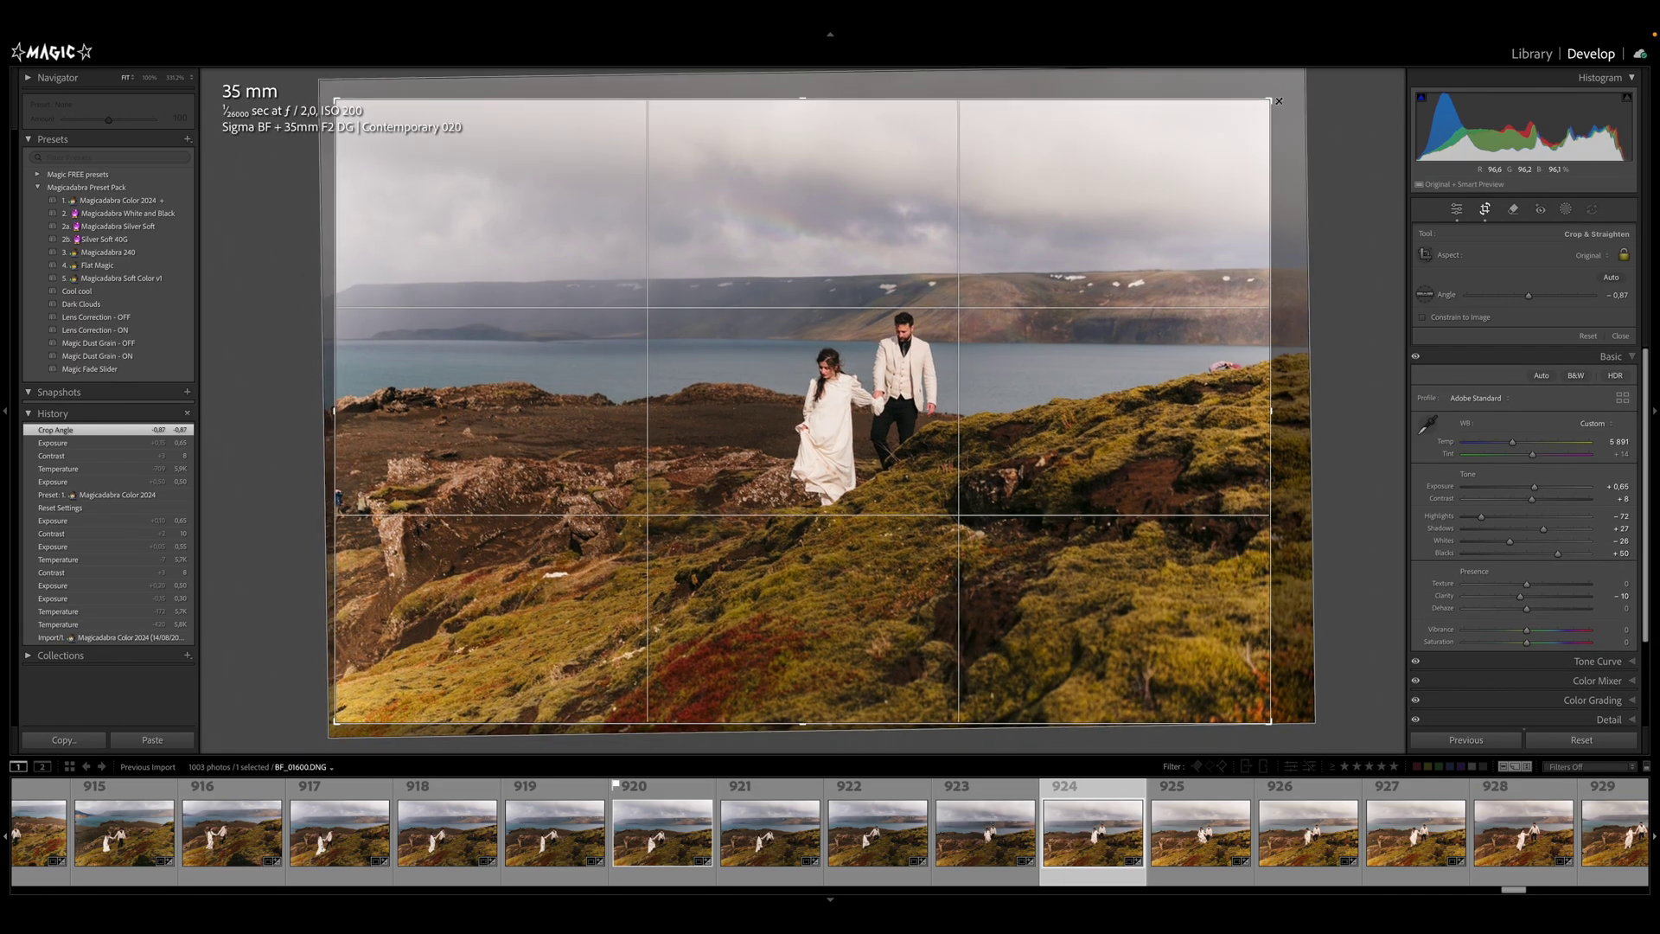
drag(337, 102, 525, 132)
drag(747, 125, 753, 166)
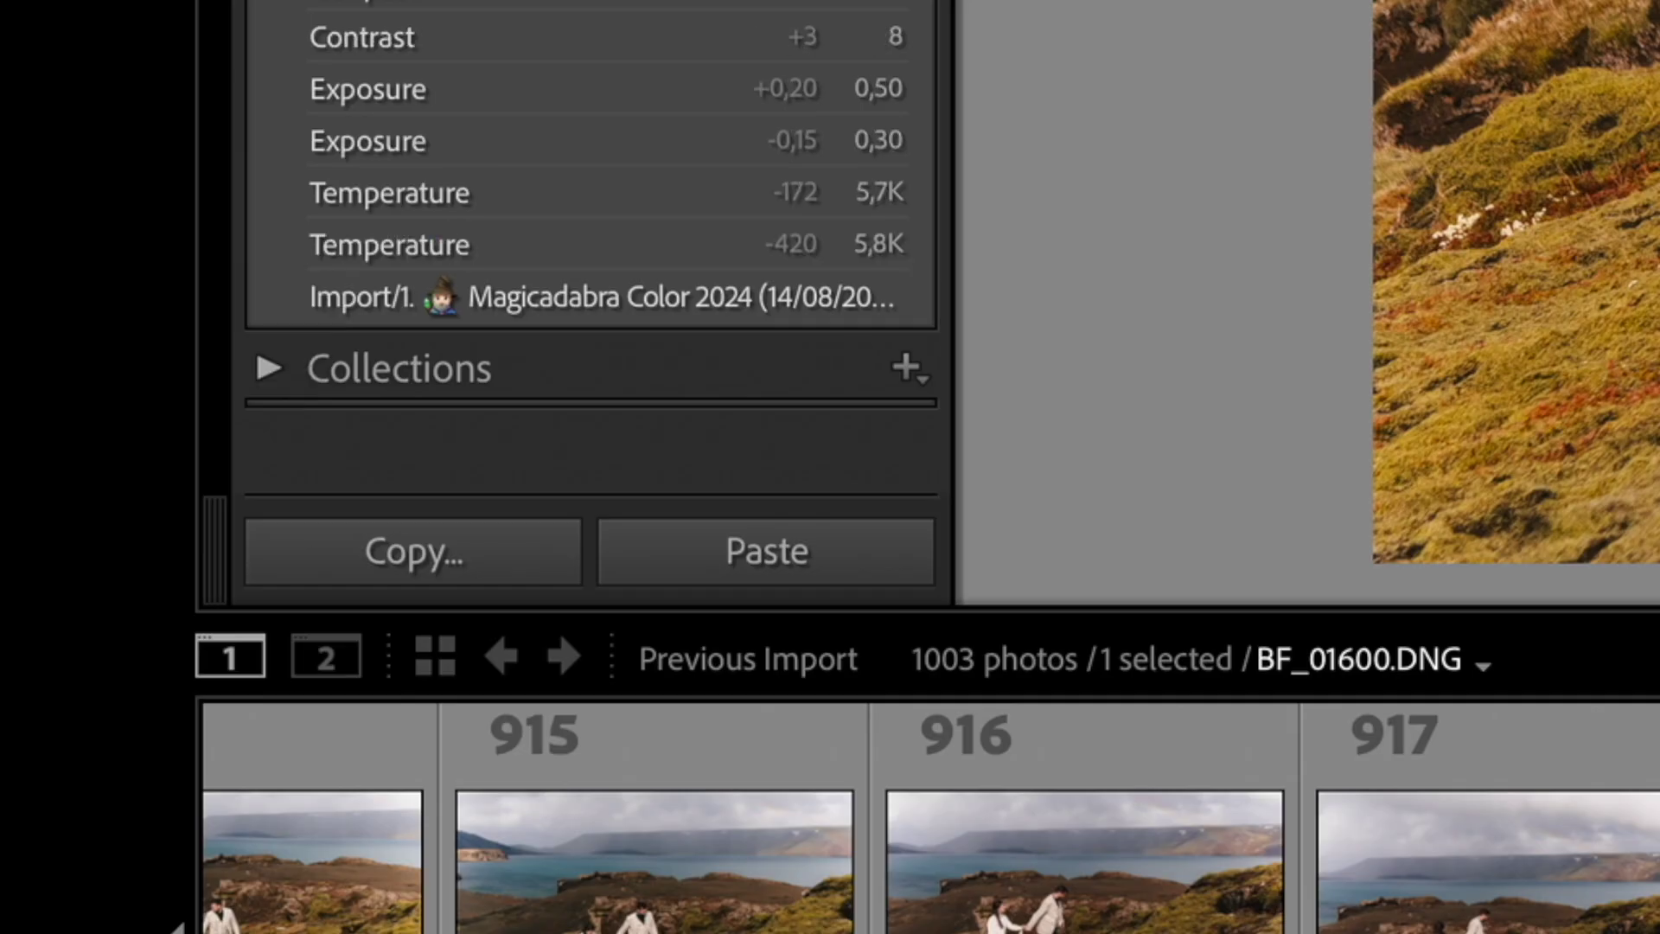
Step: In the Copy Settings dialog, try Check All and Check None, then choose the Modified subset
click(463, 563)
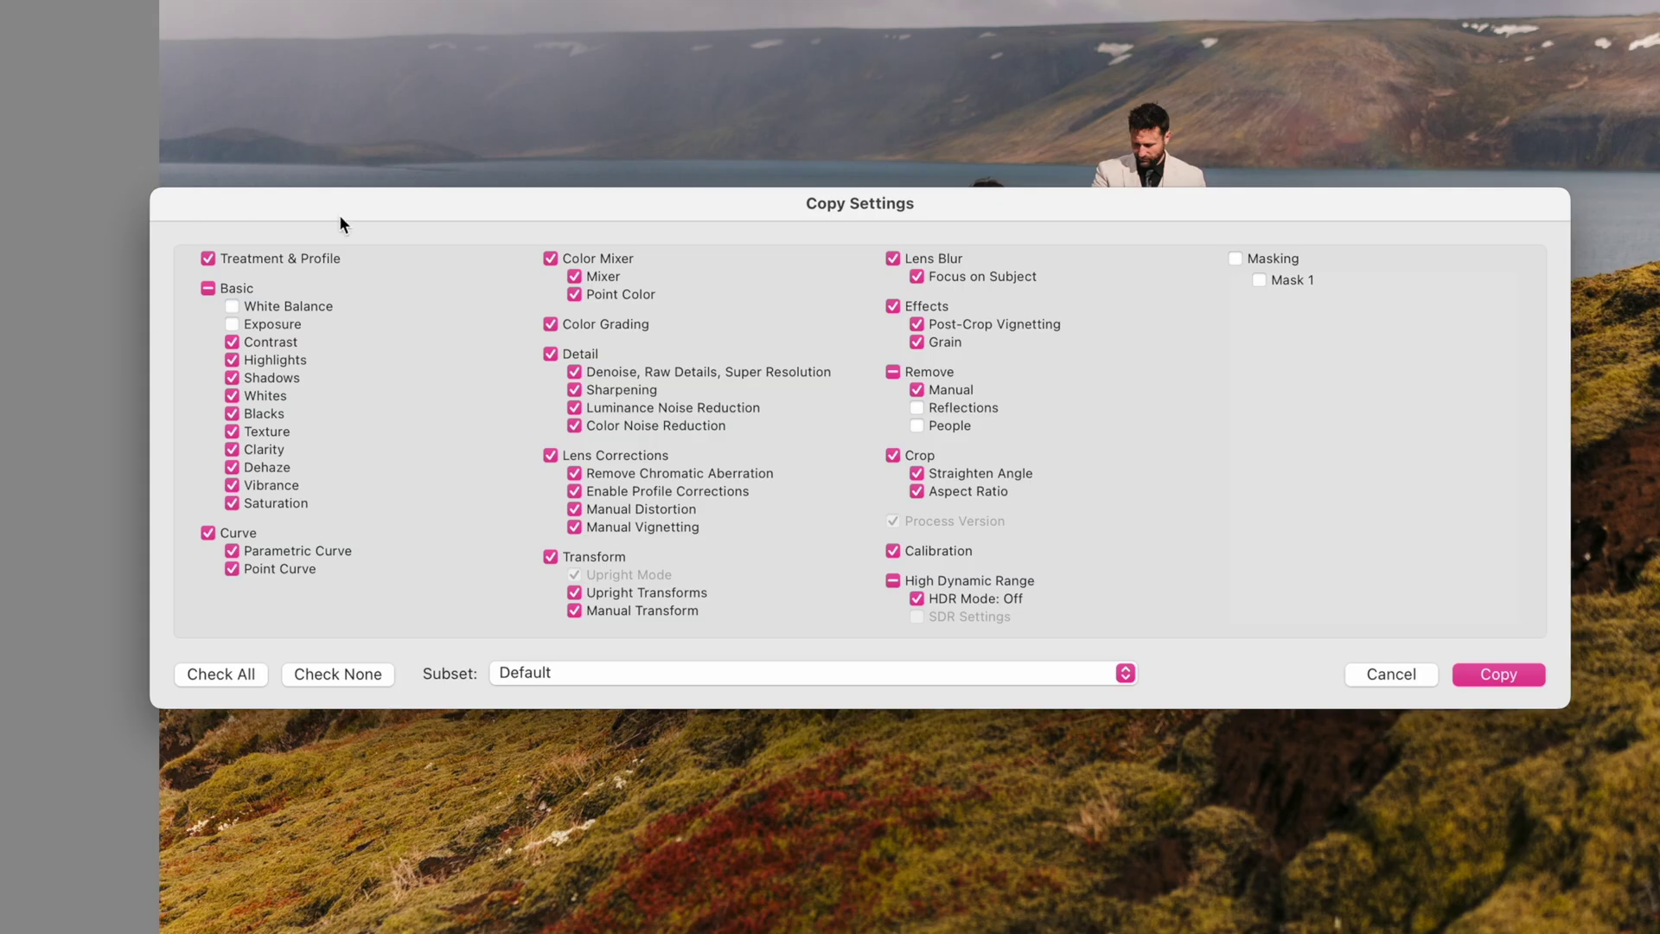
click(204, 677)
click(293, 676)
click(232, 676)
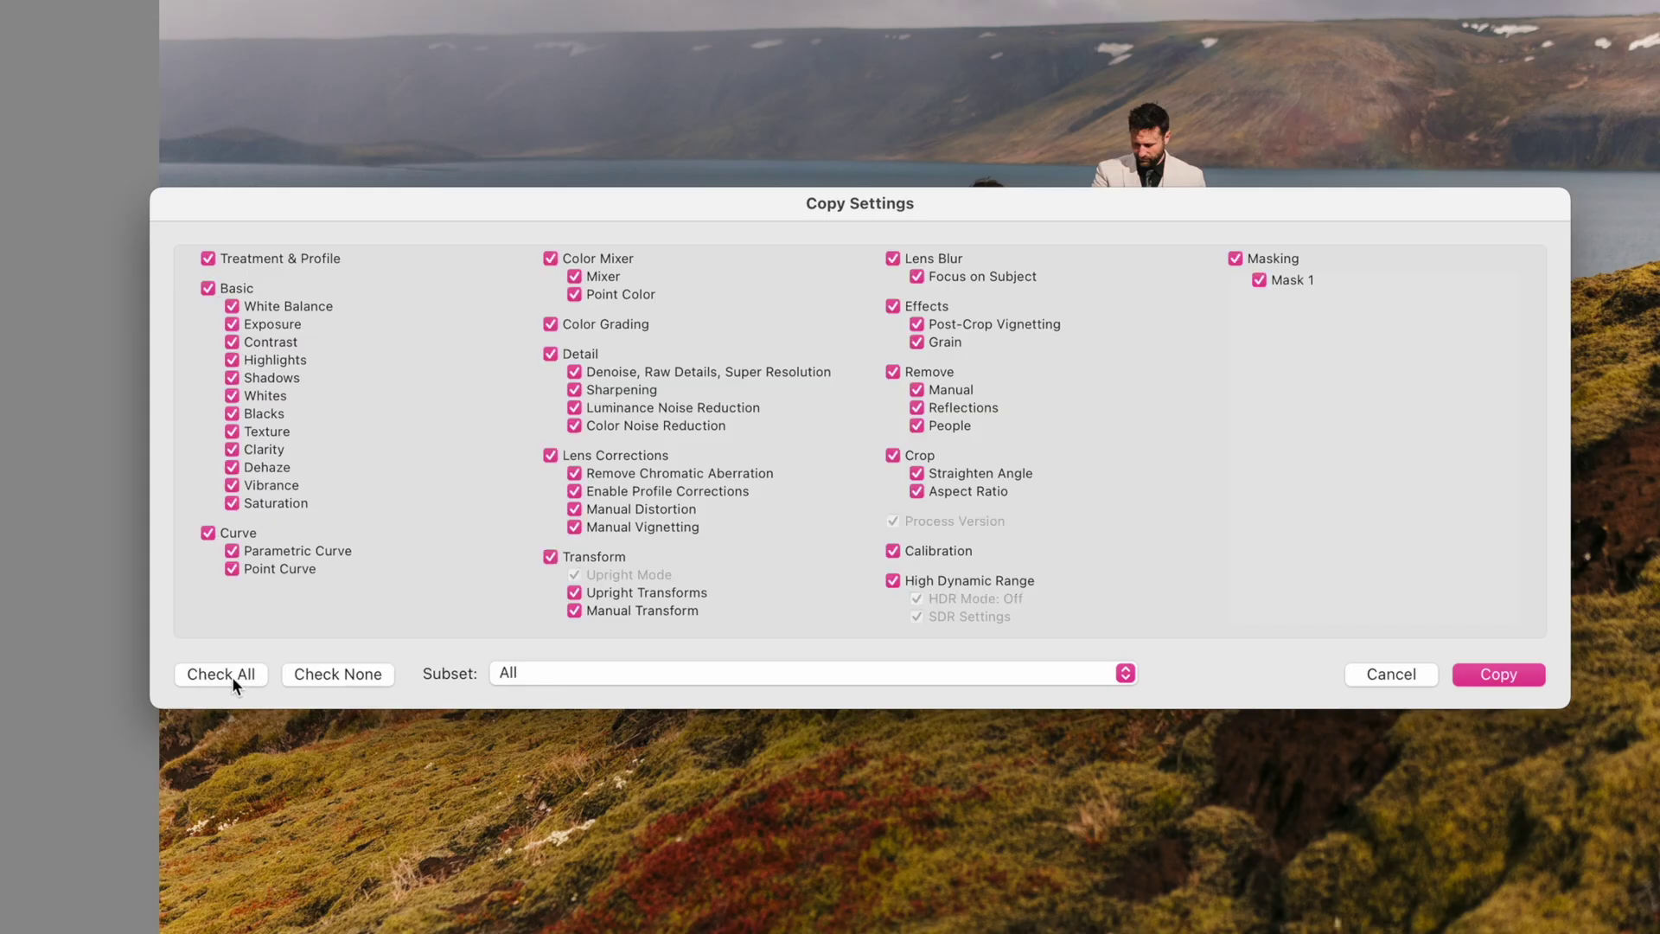
click(310, 679)
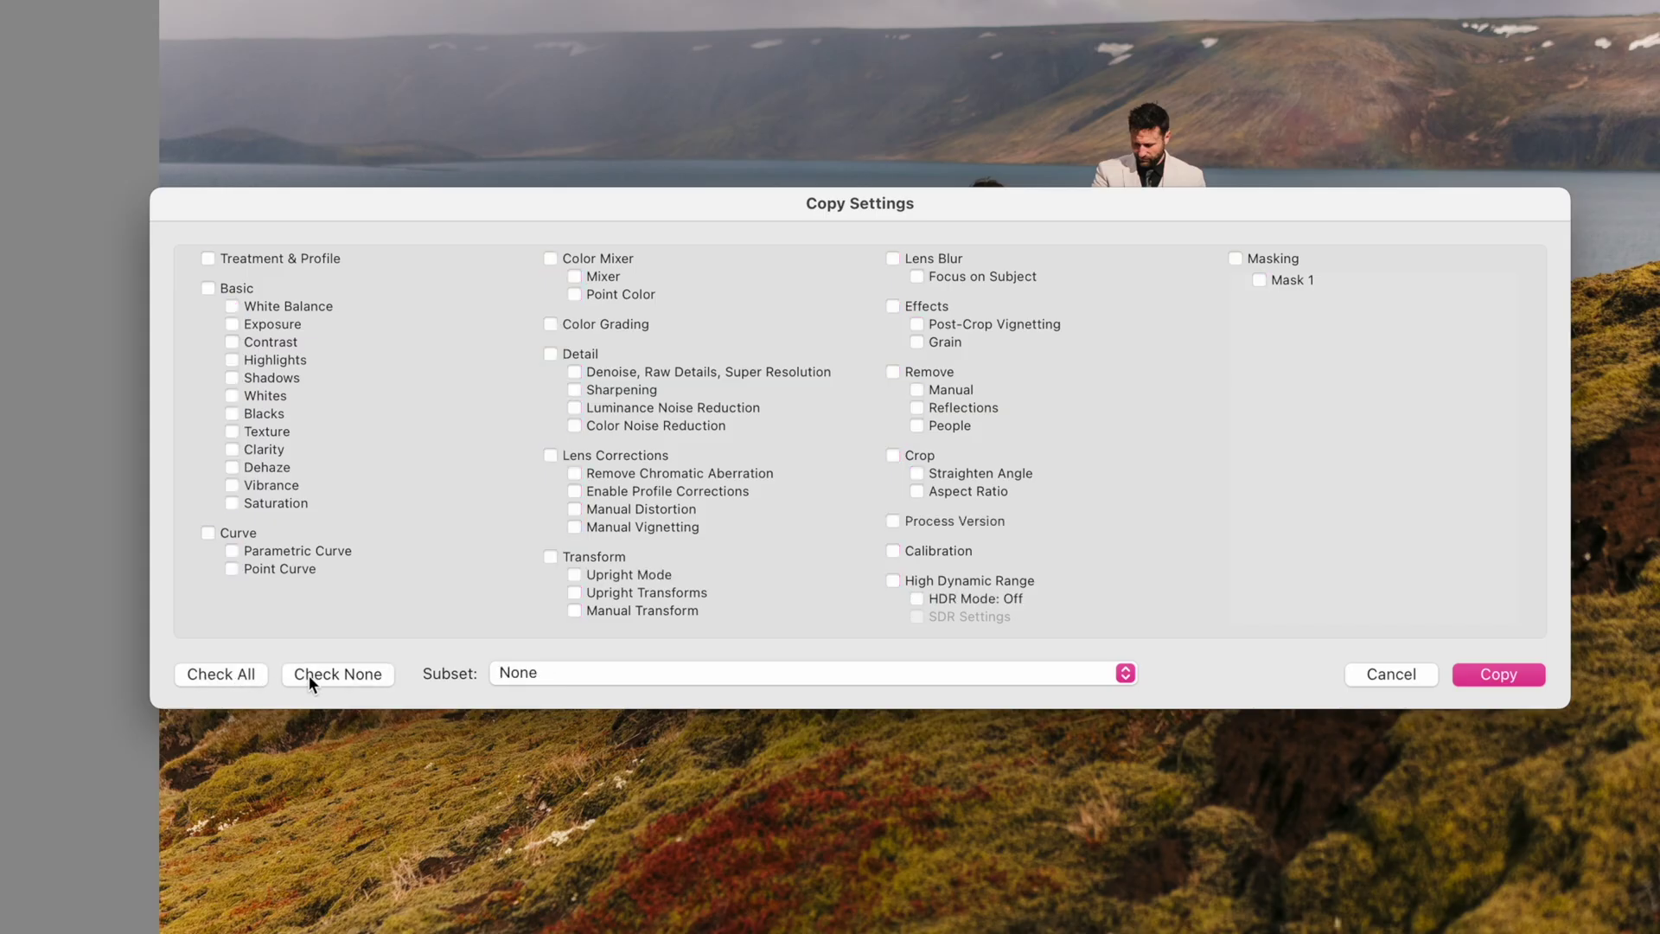
click(511, 673)
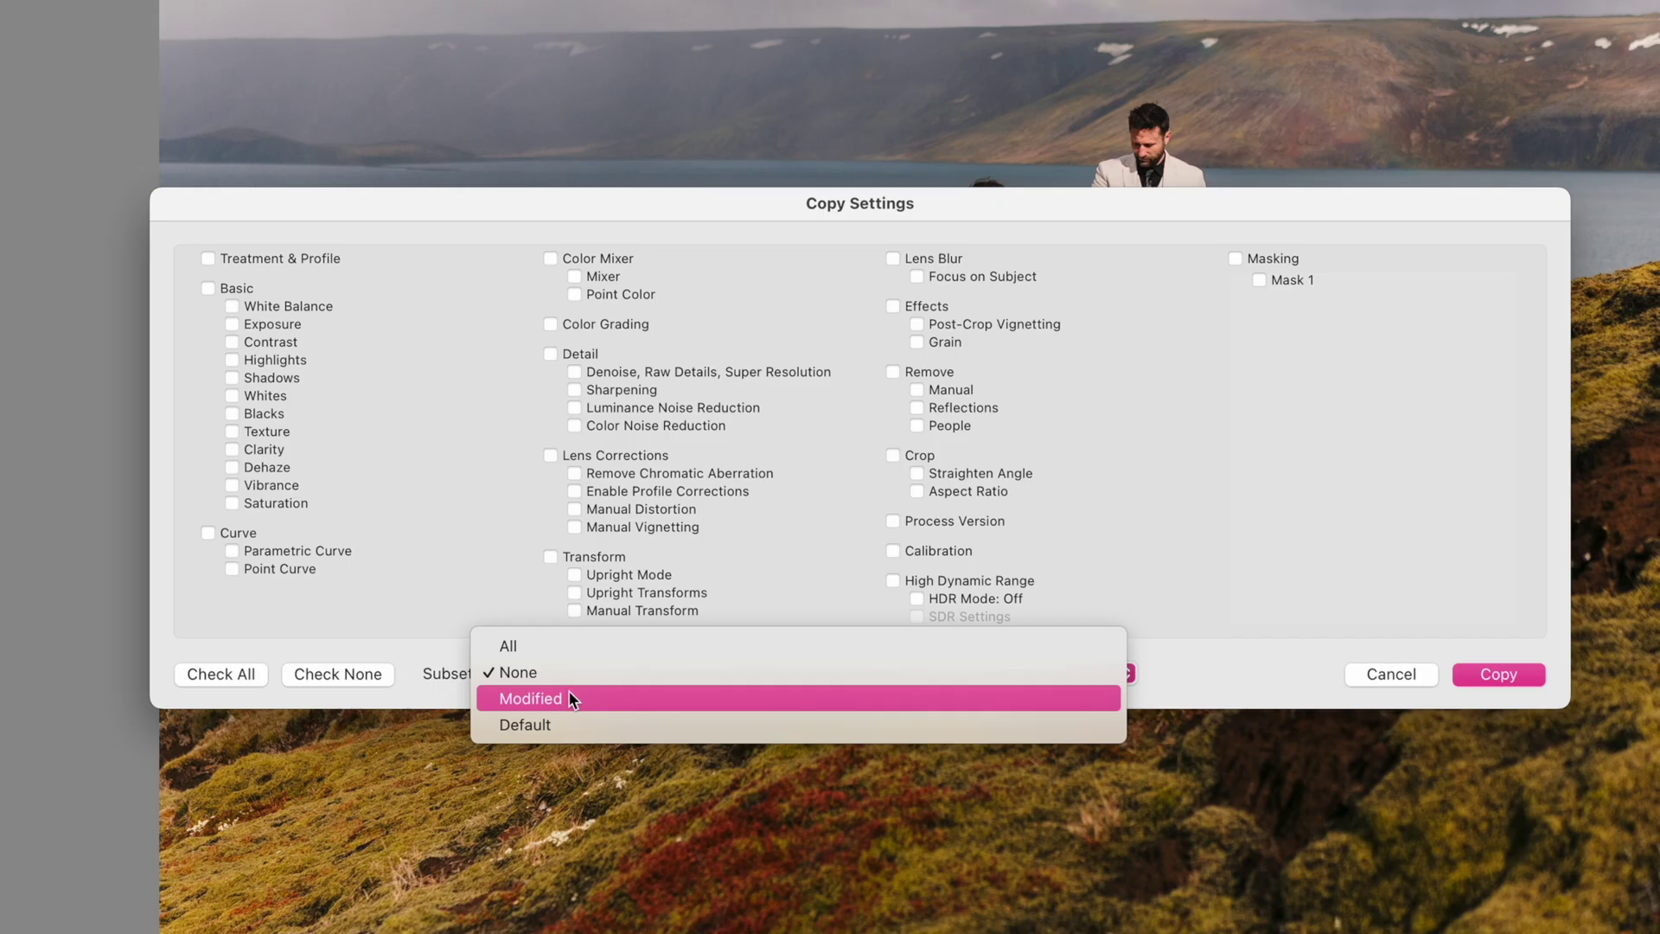
click(568, 691)
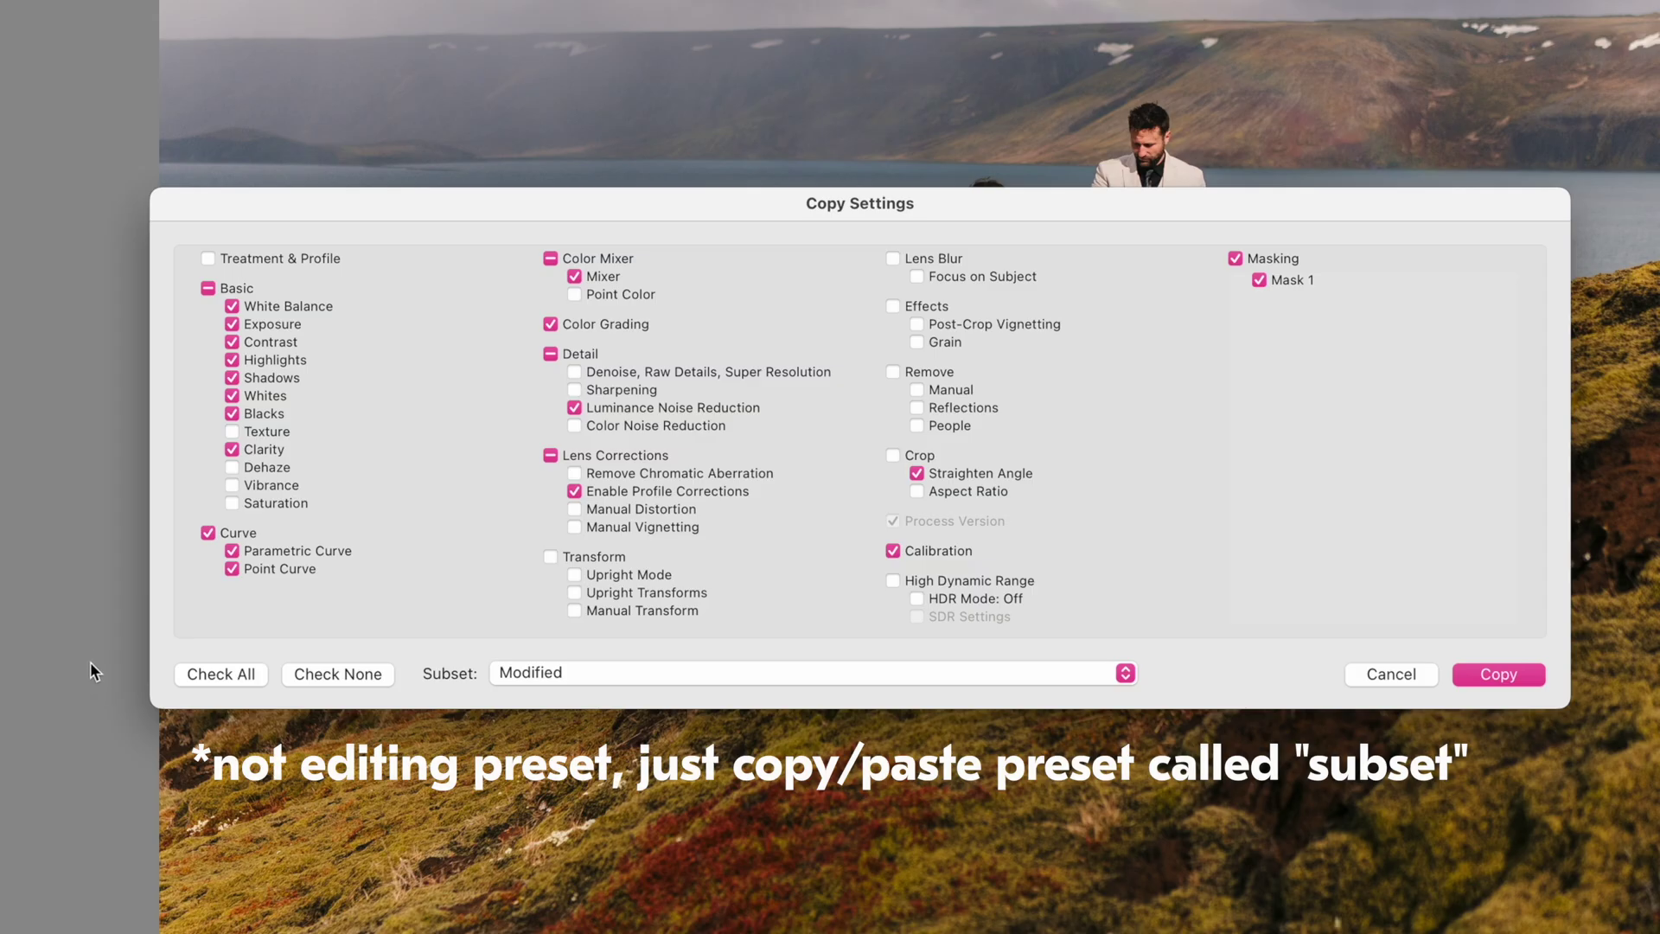
Step: Exclude Straighten Angle, save the subset as 'modified_no crop', copy the settings and select photo 925
click(916, 473)
click(662, 672)
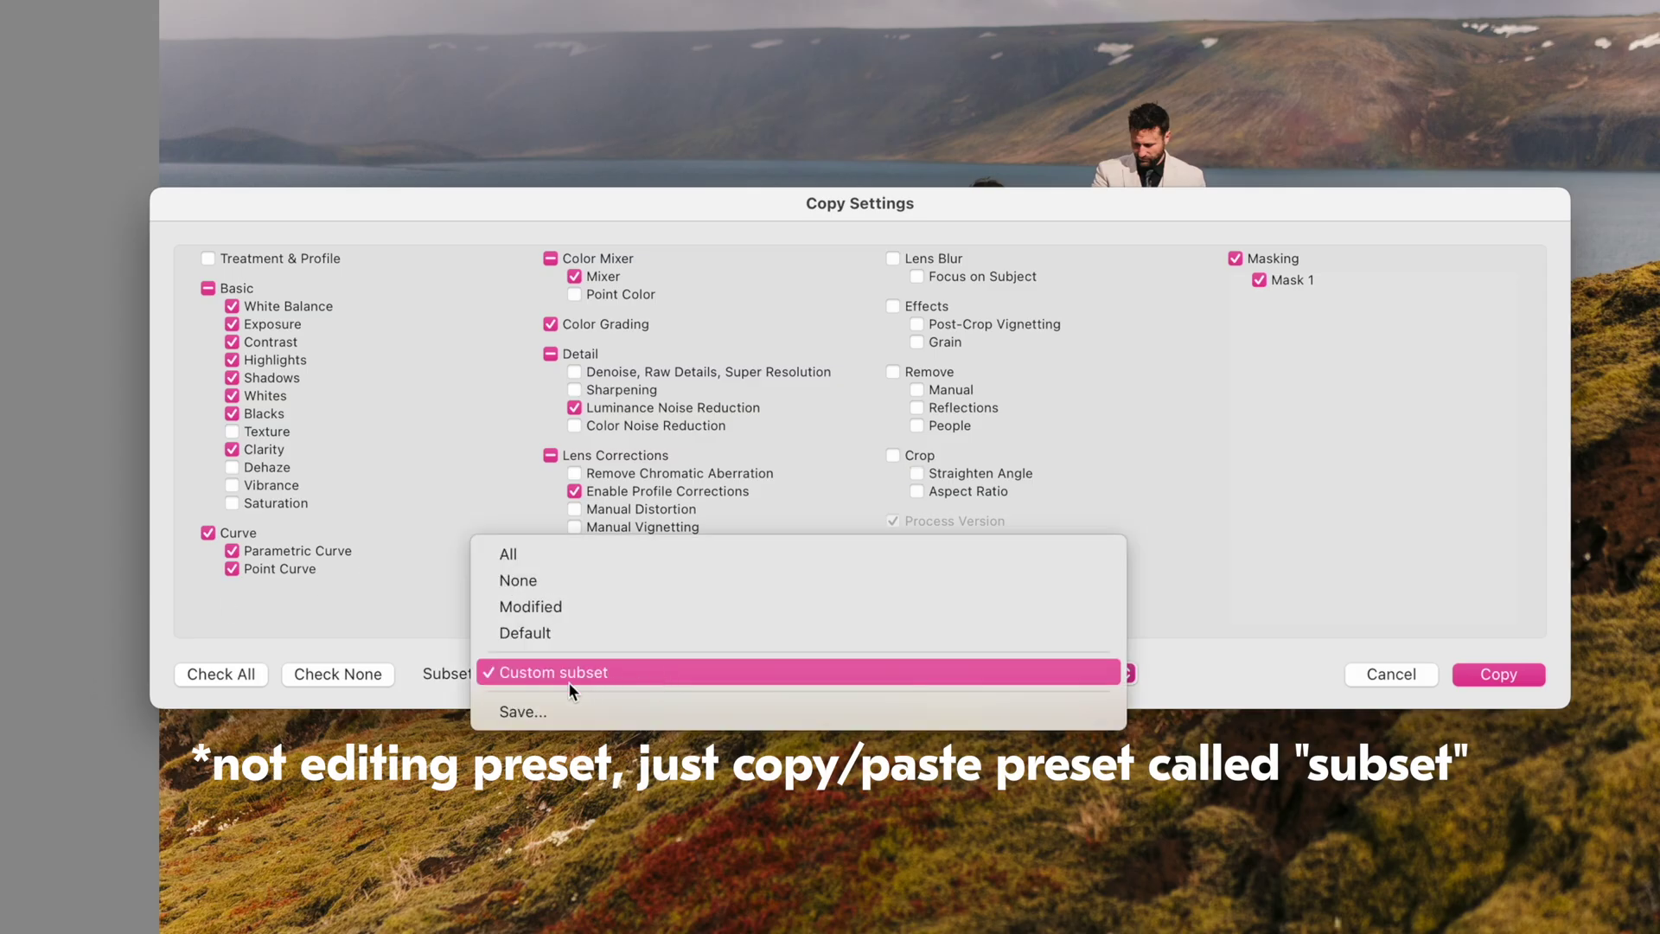
click(567, 709)
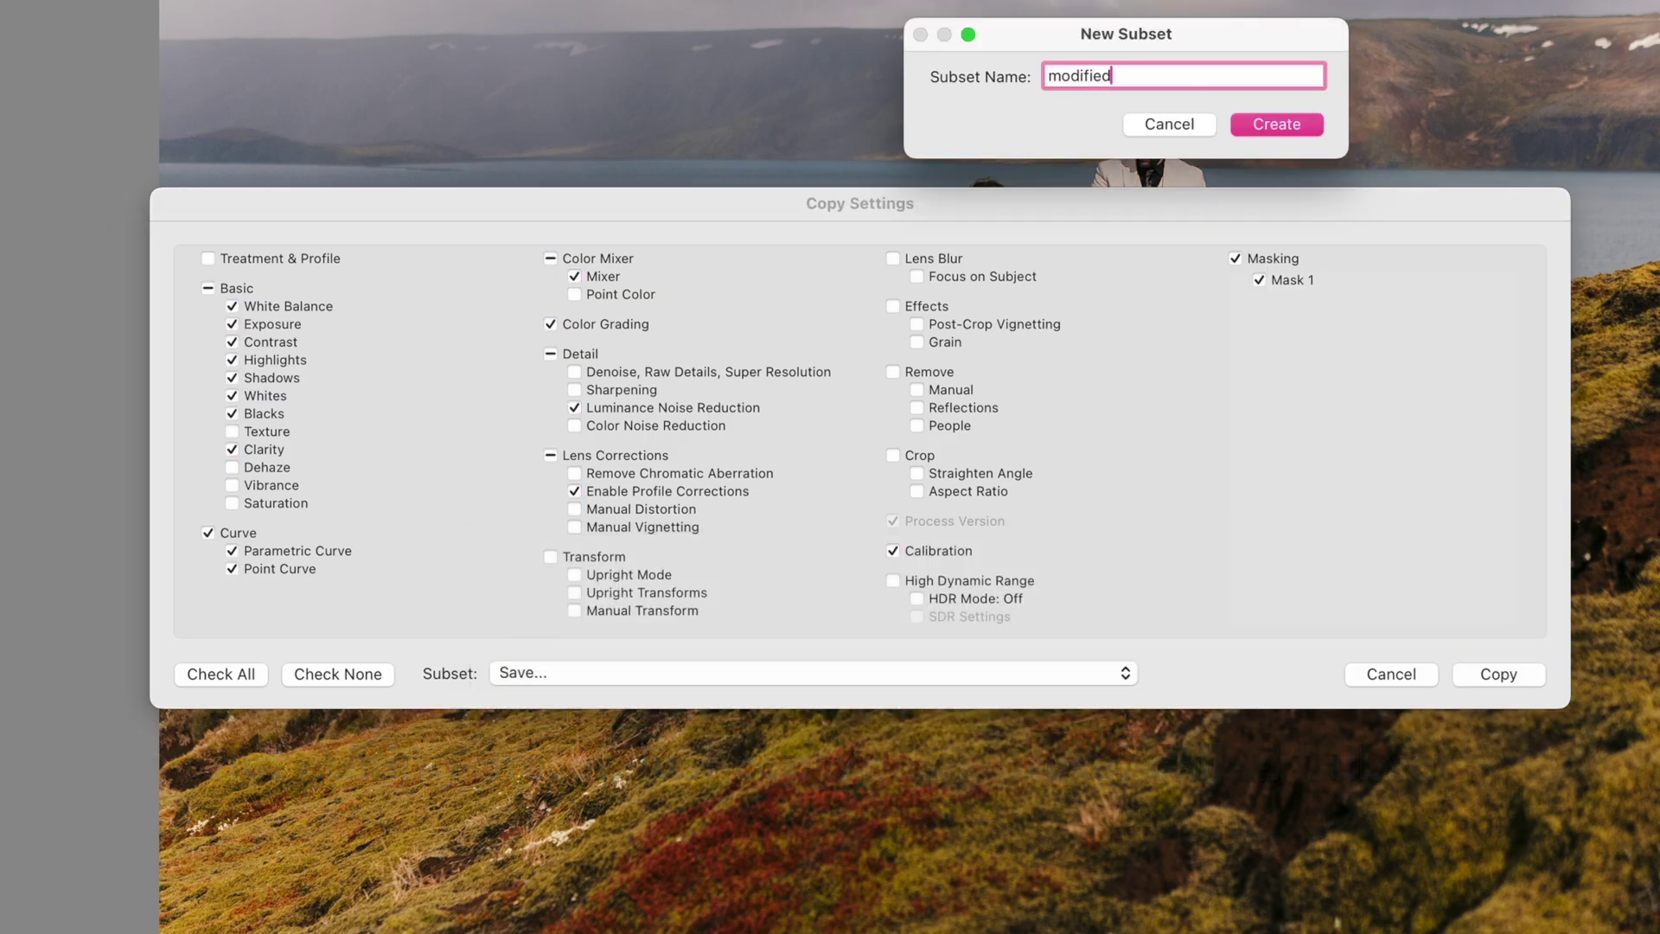
key(Return)
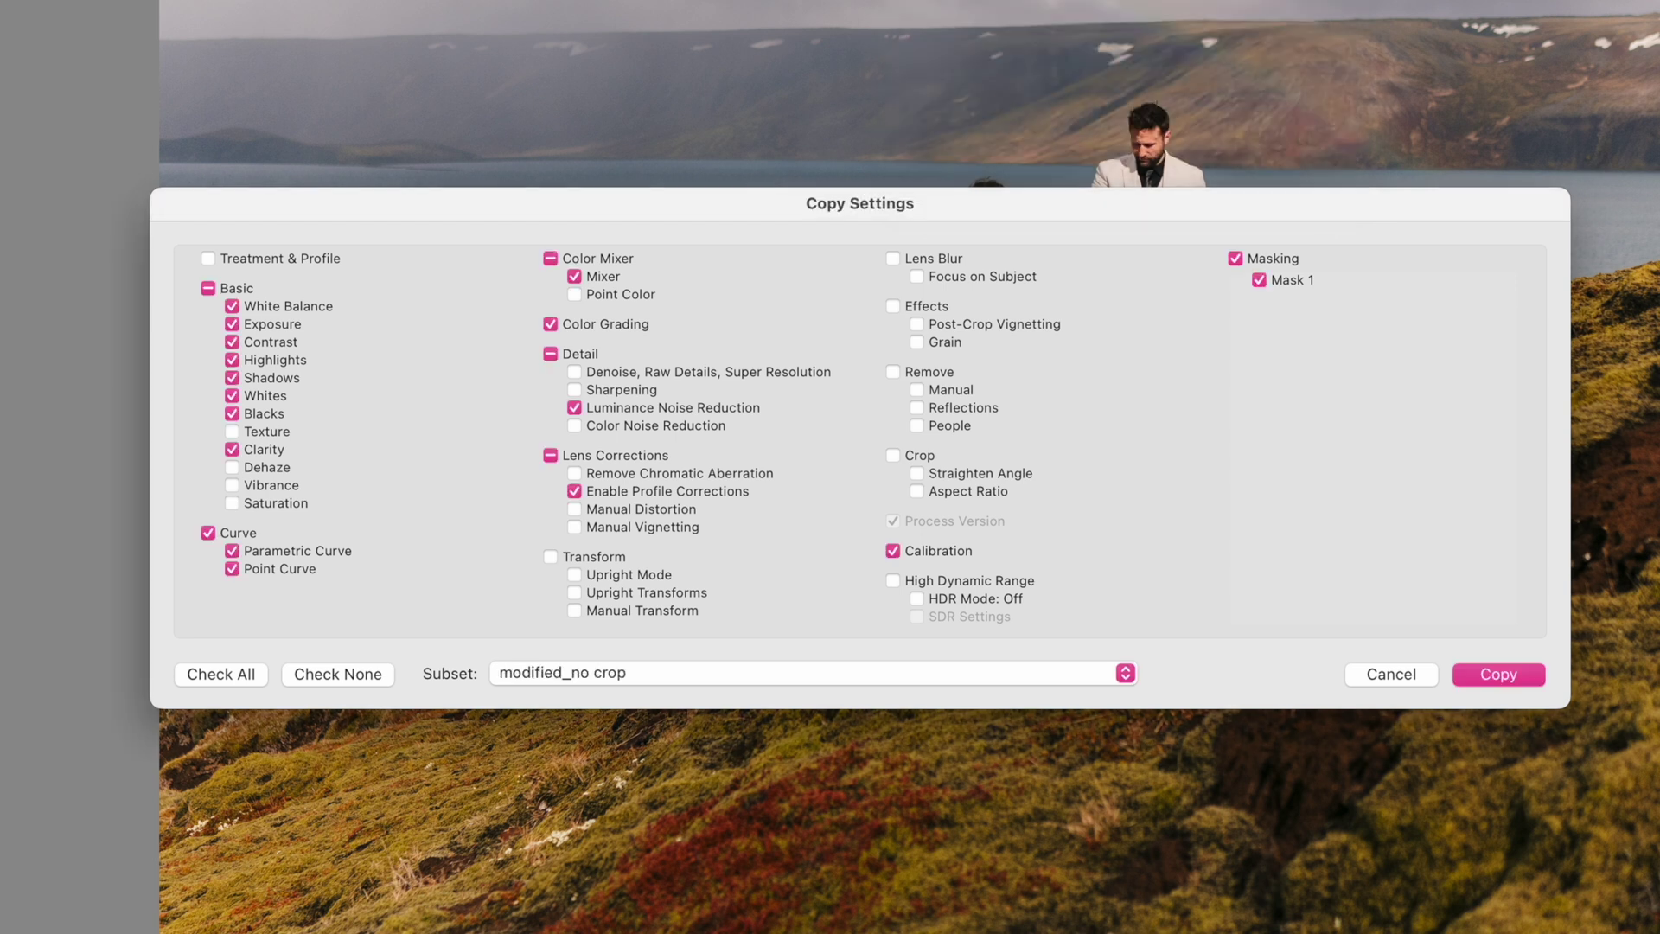
click(1498, 673)
click(1173, 845)
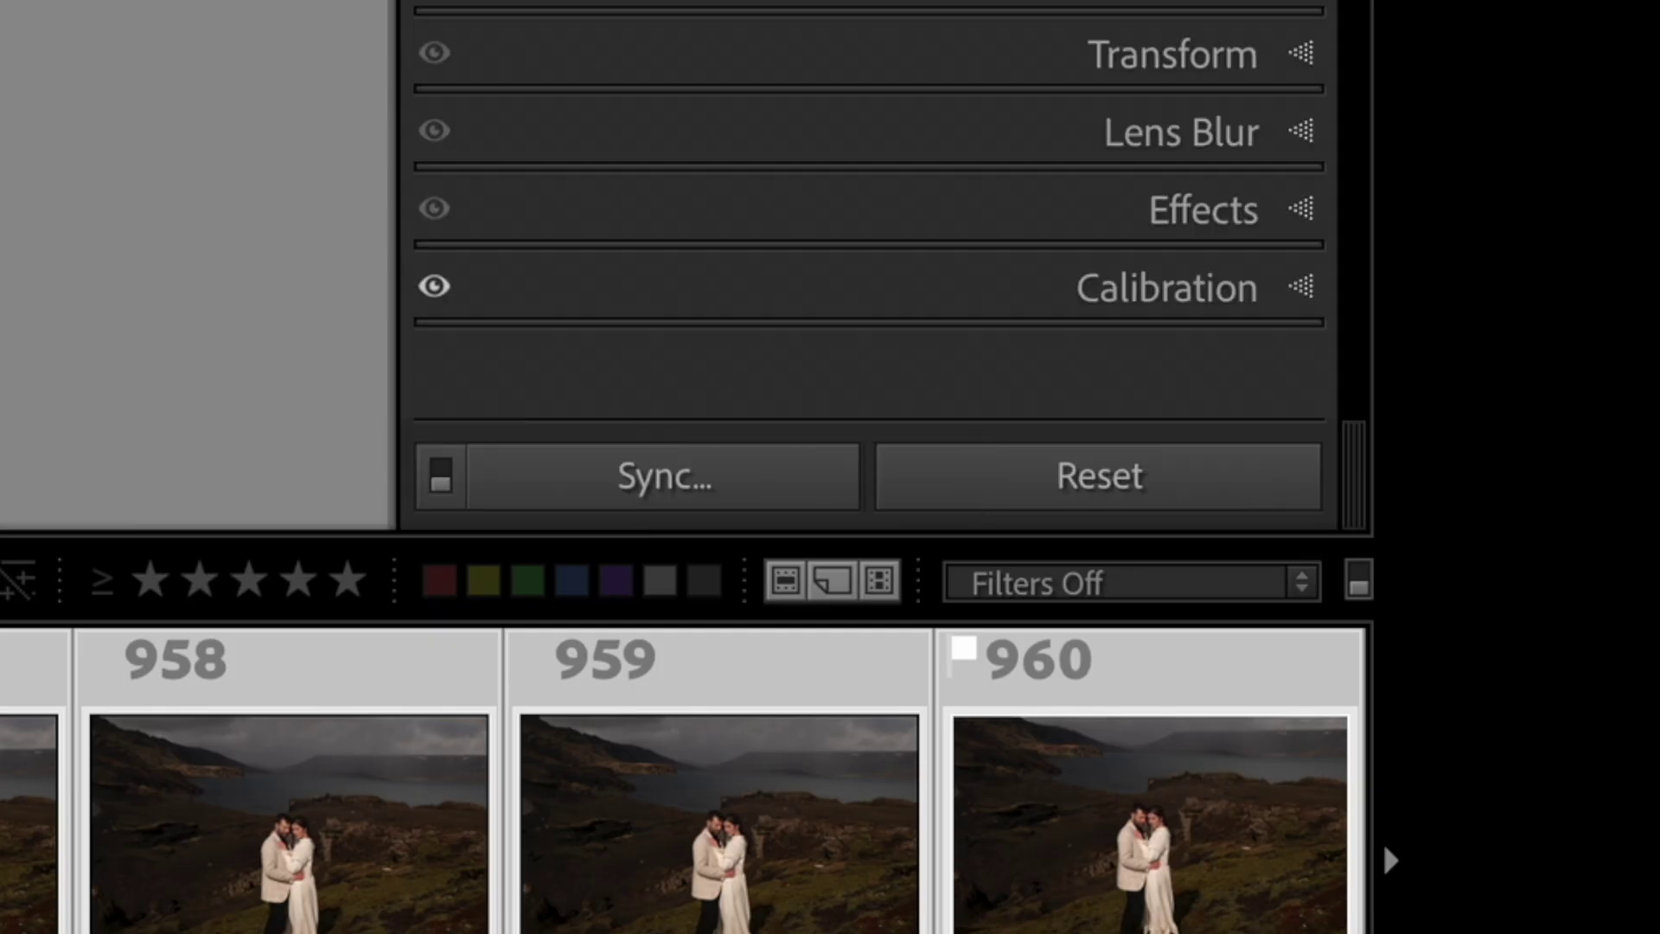
Step: Bring up the Sync Settings dialog for the selected wedding photos
click(582, 489)
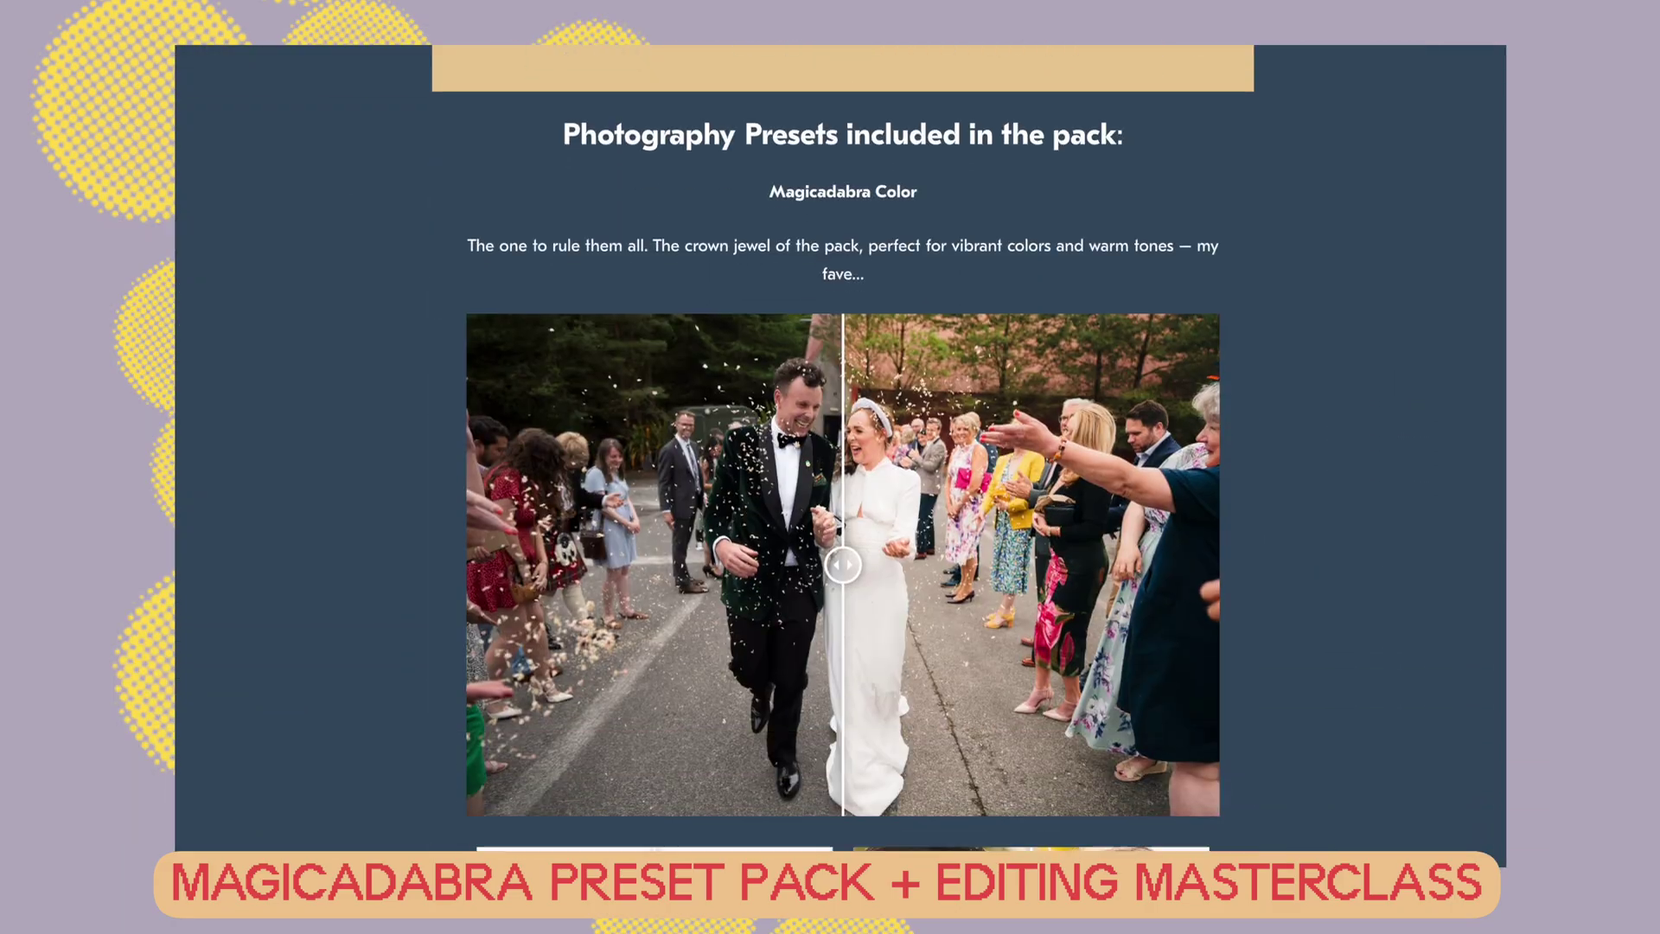
scroll(644, 461, down, 5)
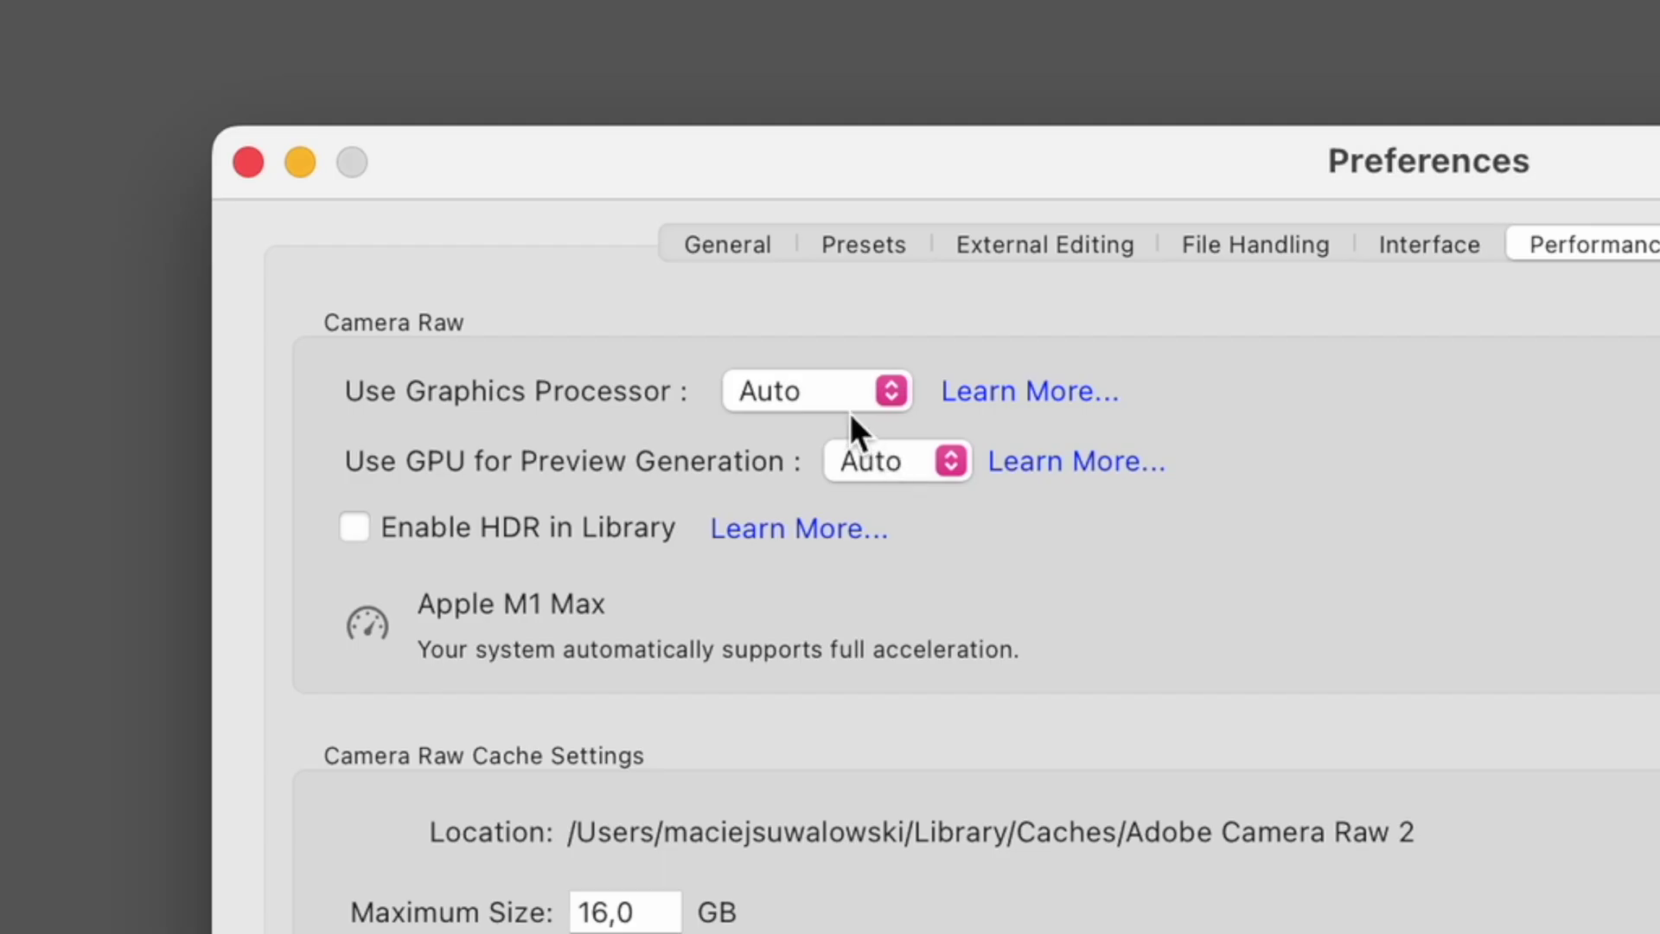
Step: Keep Use Graphics Processor on Auto and set Use GPU for Preview Generation to On
click(849, 412)
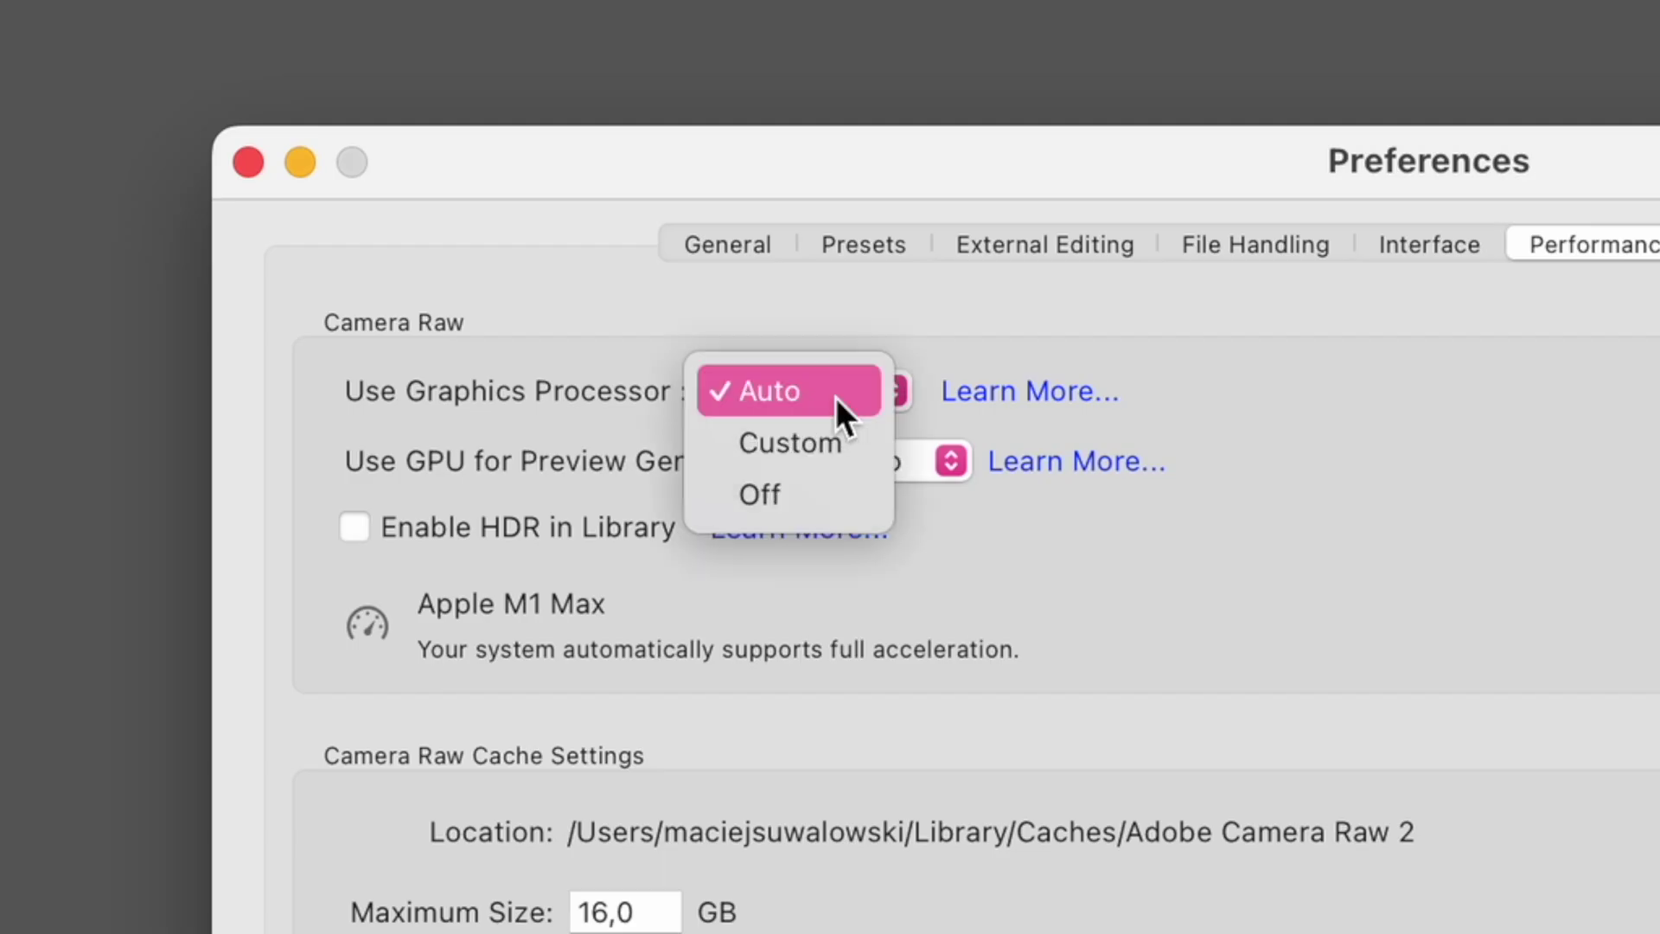
click(831, 393)
click(893, 461)
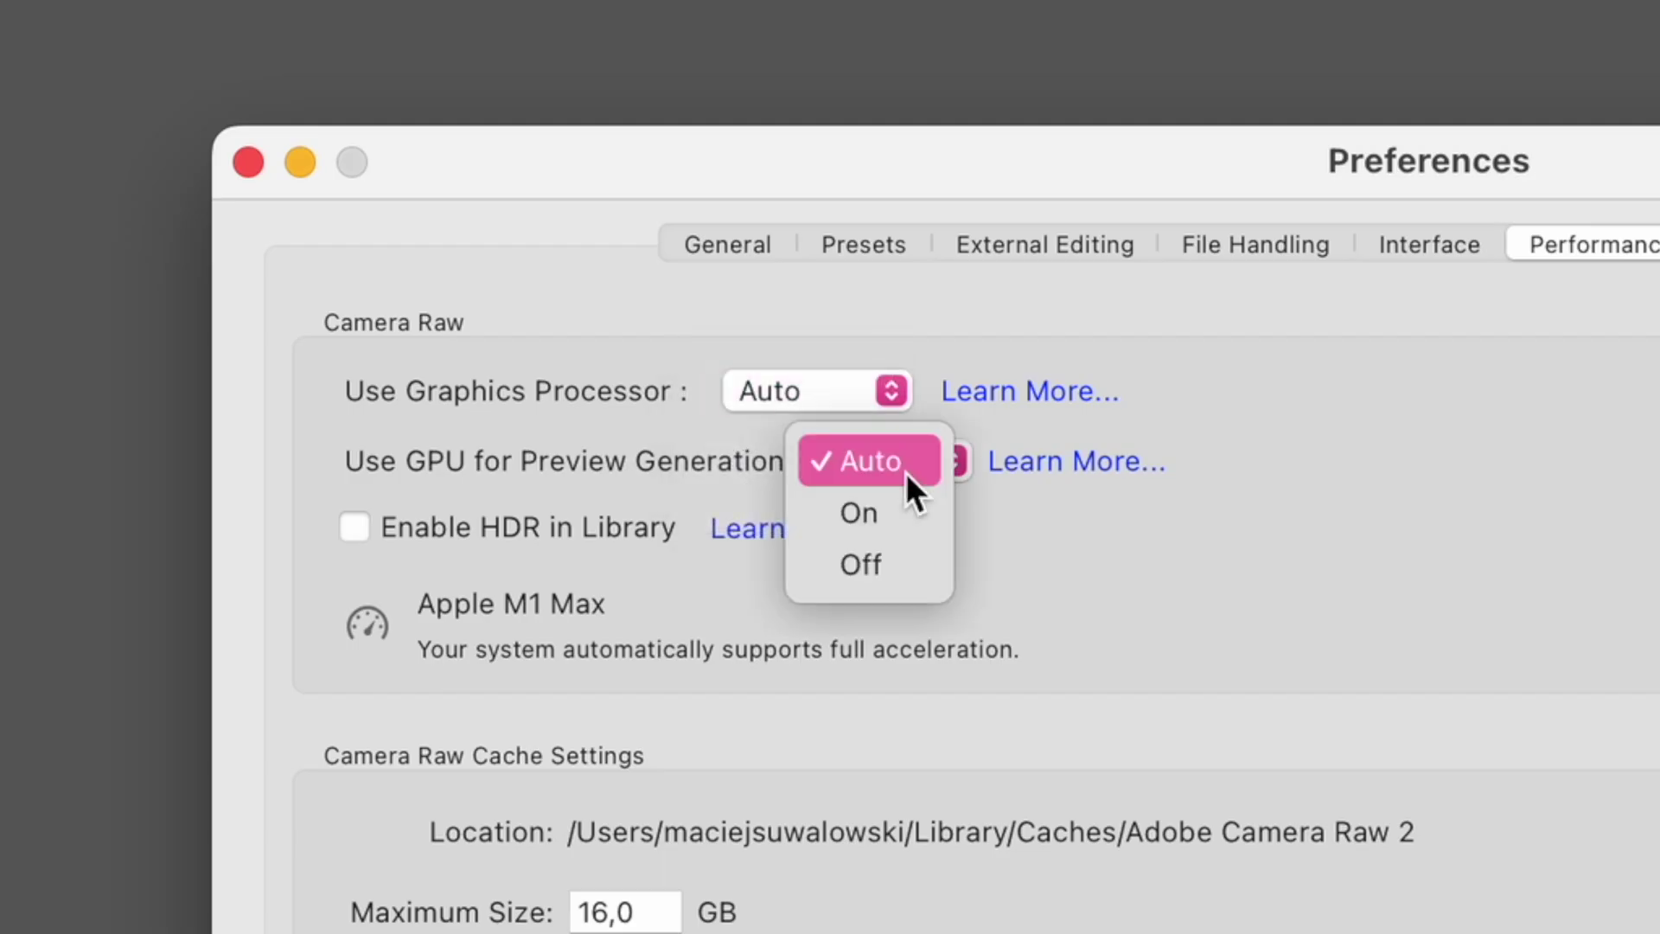
click(903, 519)
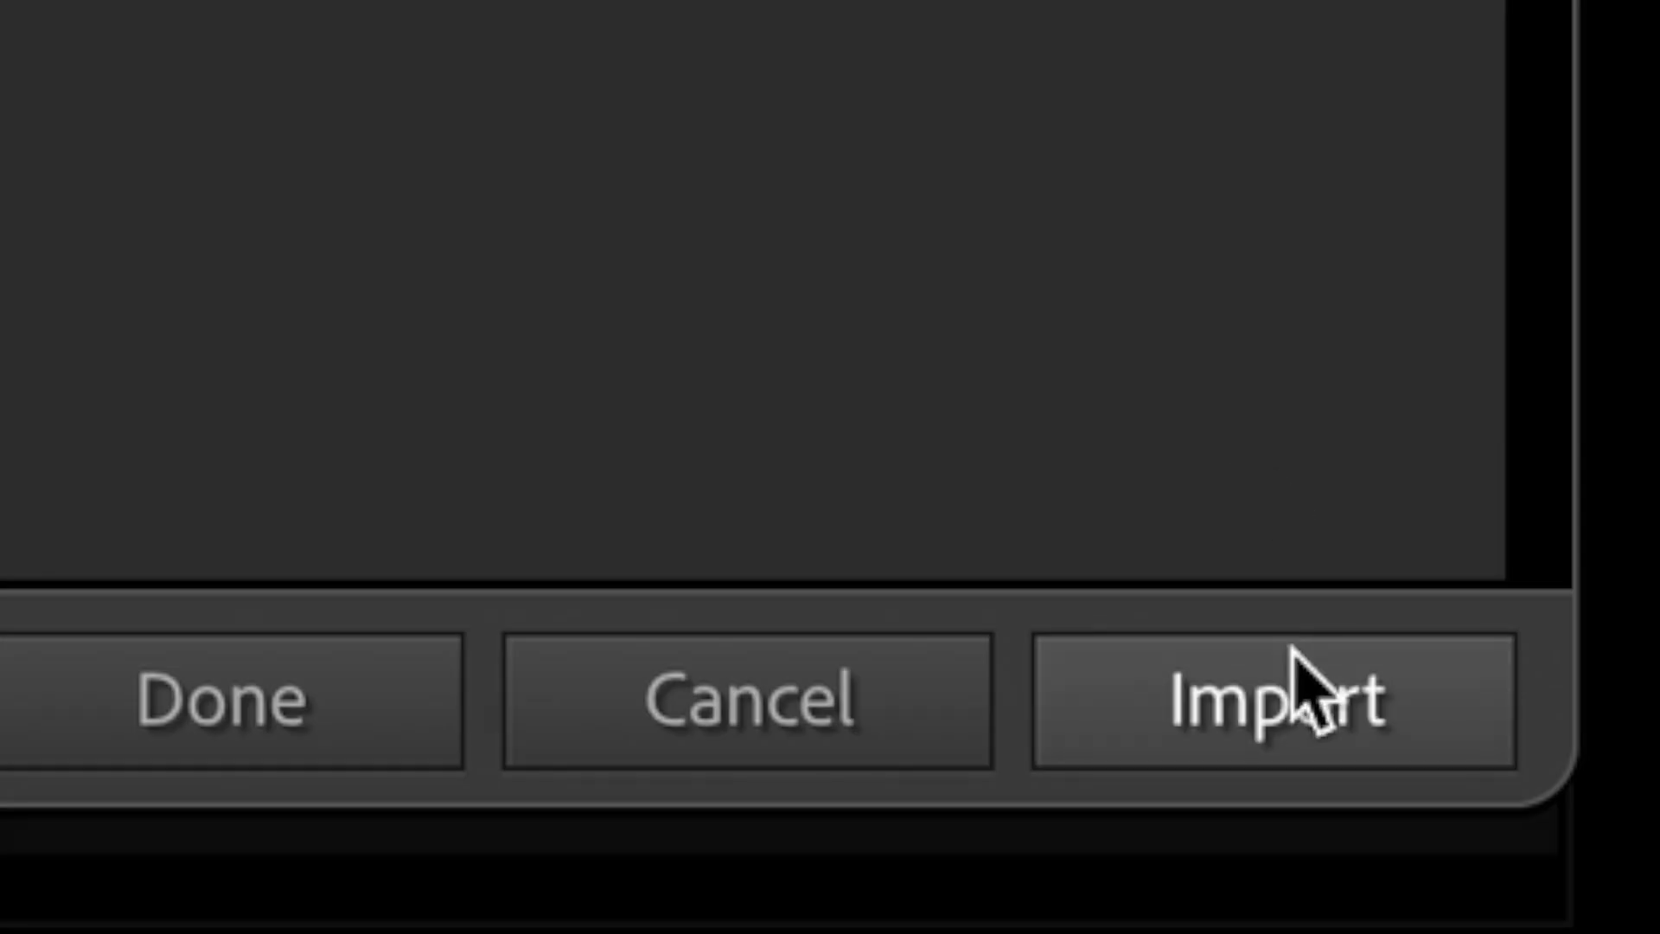
Step: Import the checked photos into the catalog and browse them in the Library grid
click(1615, 864)
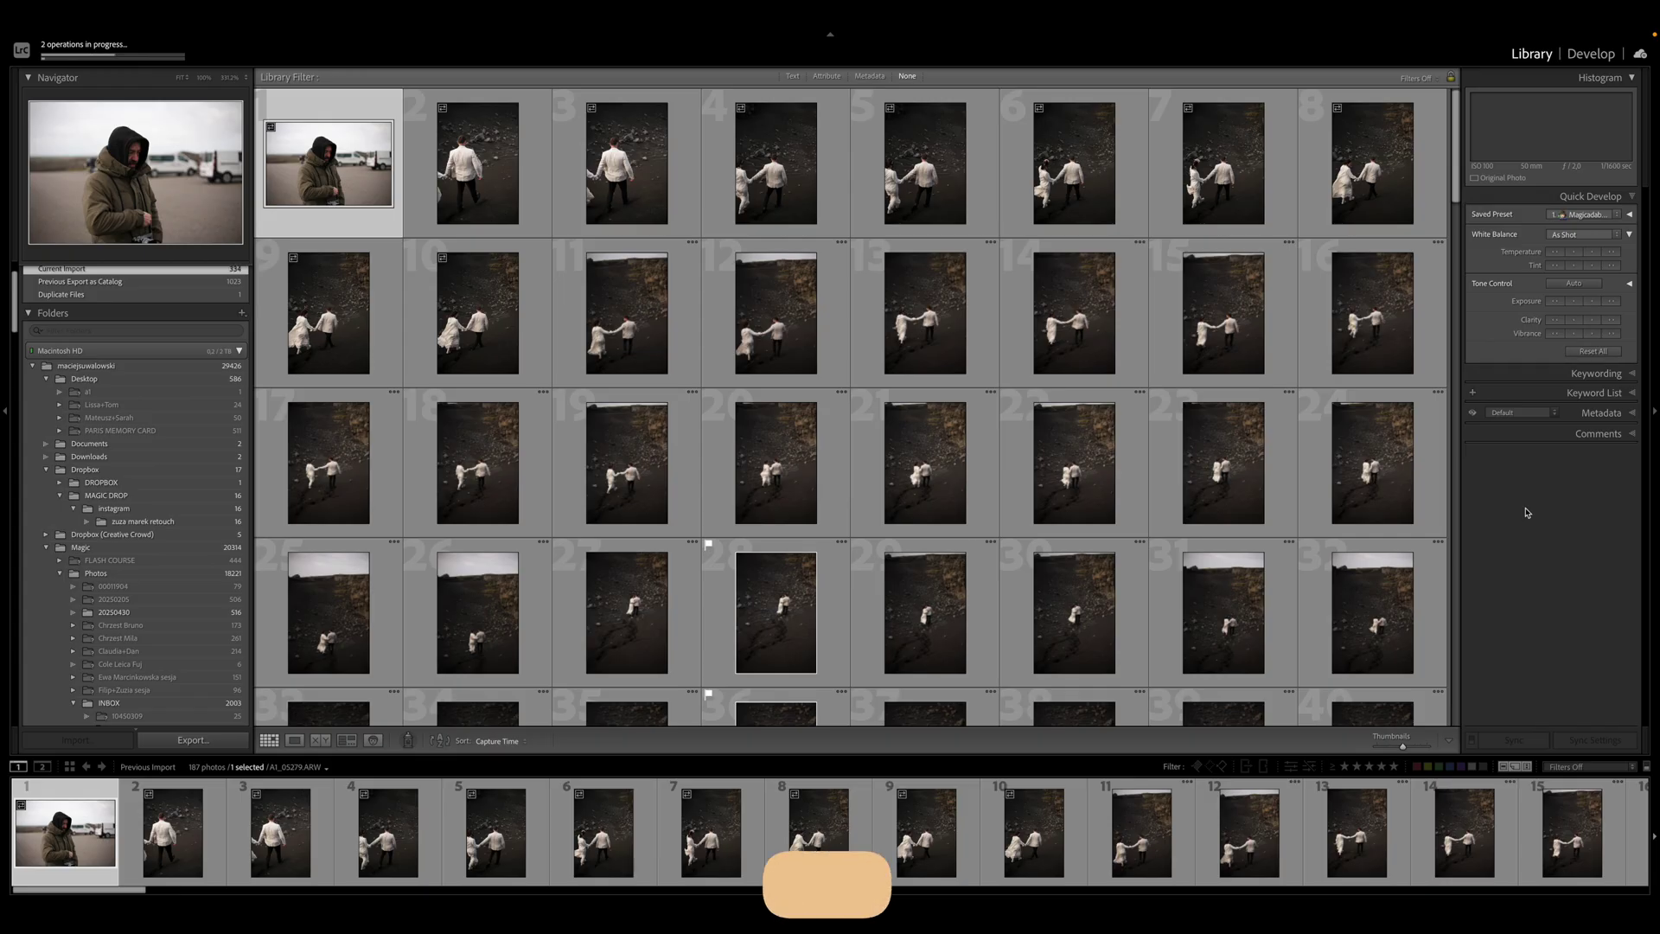
scroll(952, 490, down, 10)
scroll(953, 490, down, 6)
drag(1448, 208, 1451, 327)
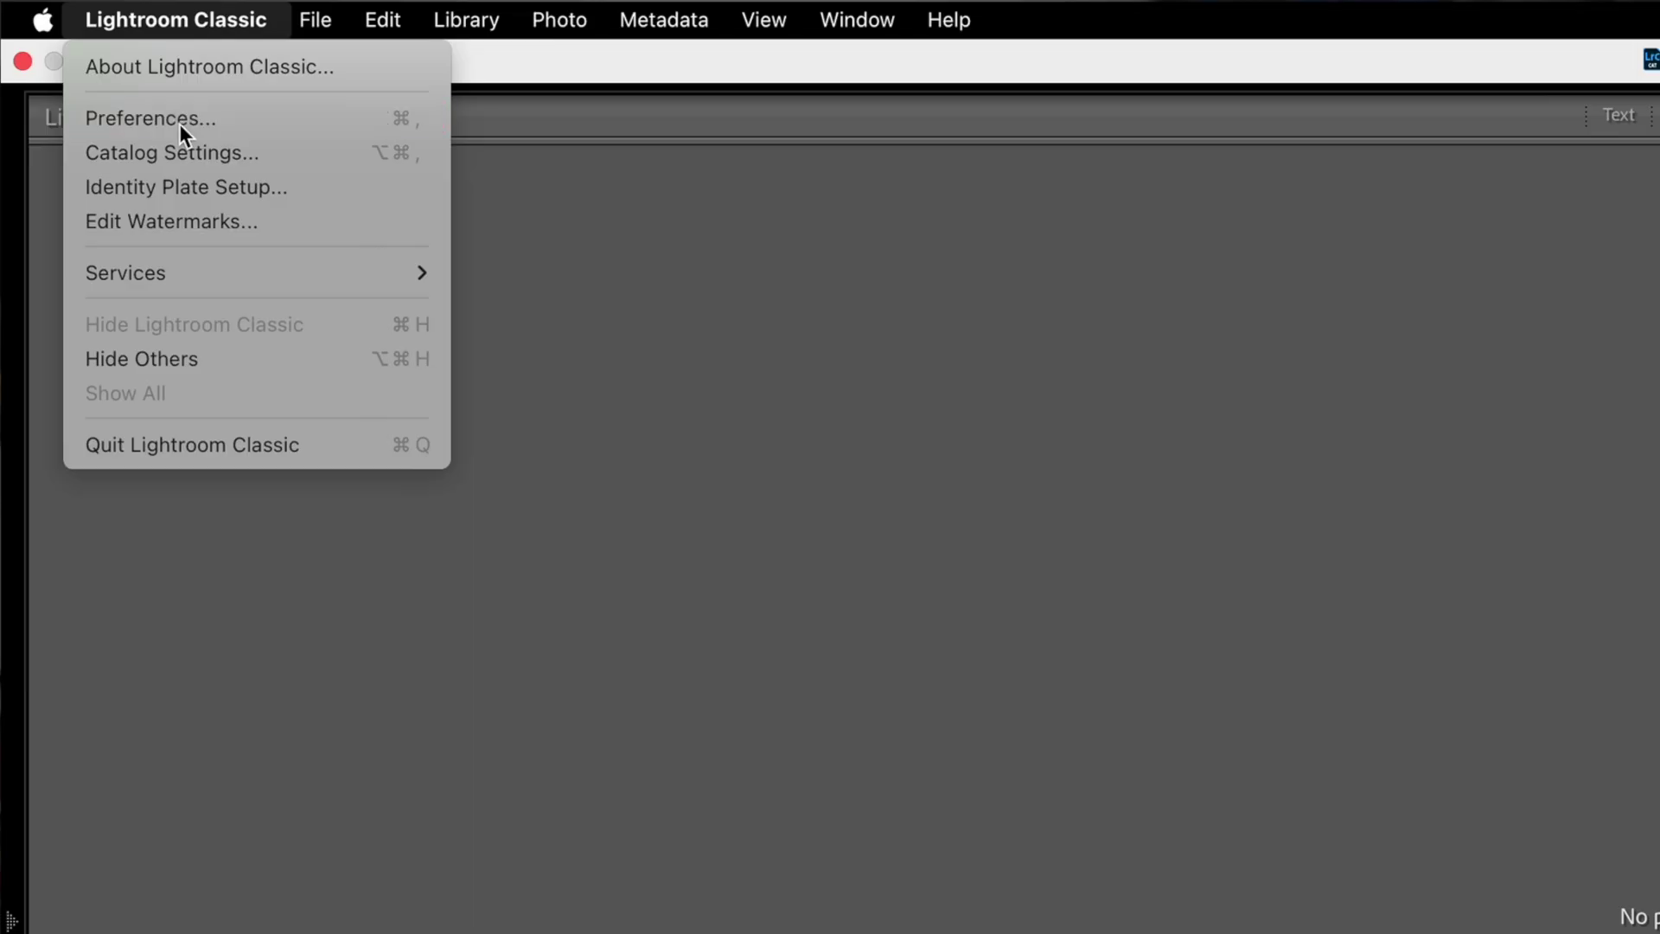
Step: Show the GPU preview generation choices on the Performance tab of Preferences
click(179, 123)
click(961, 162)
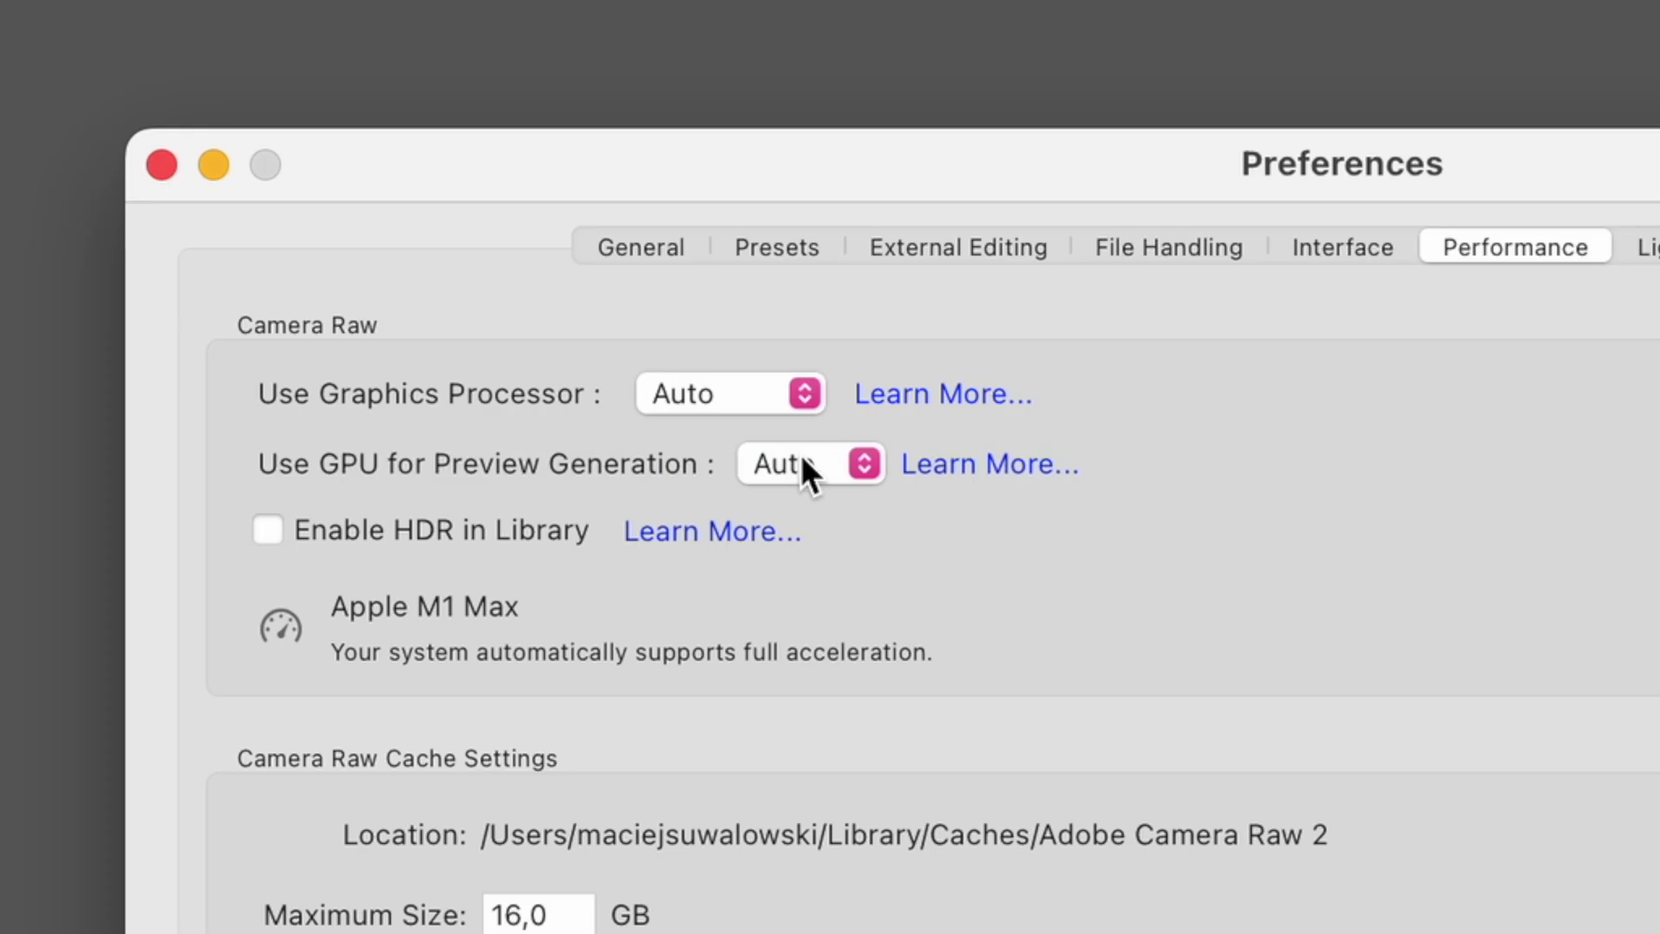
click(536, 293)
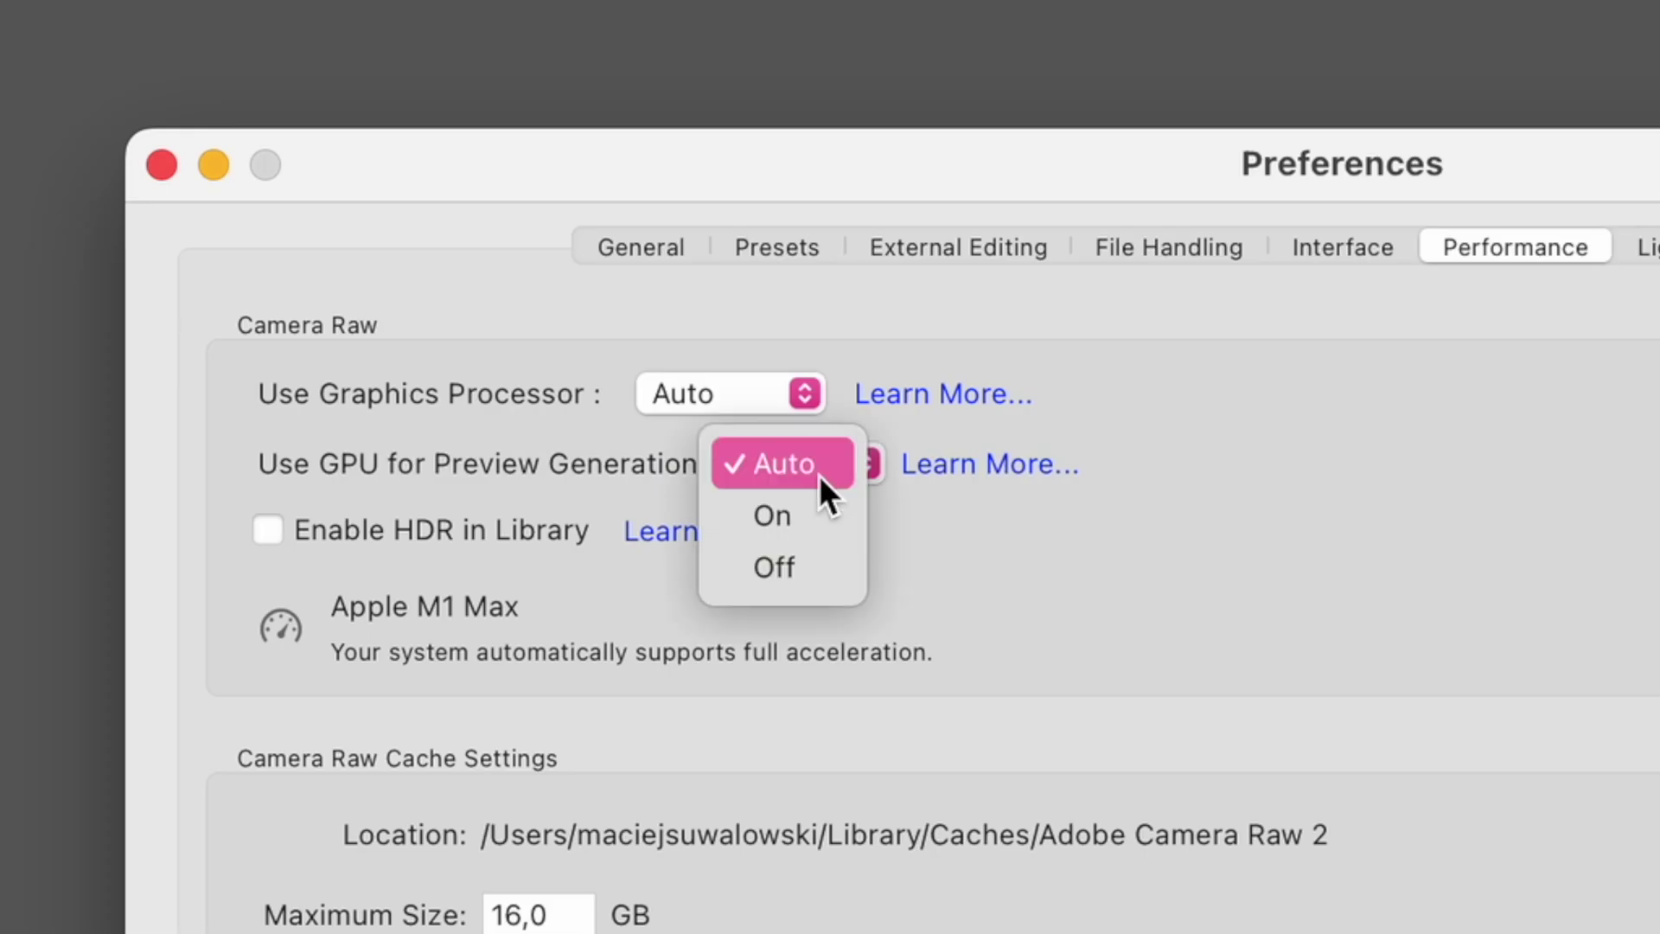